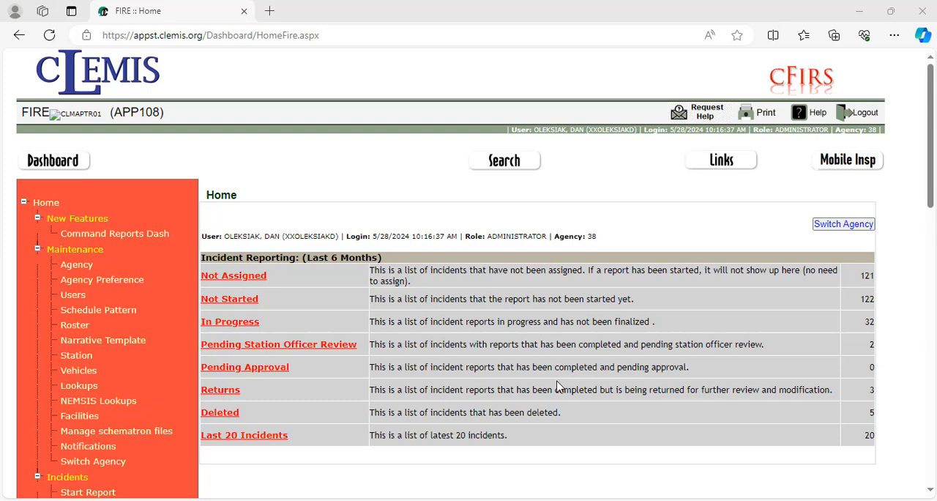
- Open the agency preferences and set Use FF Training Form to Yes in the training module settings
{"action": "left_click", "coordinate": [128, 281]}
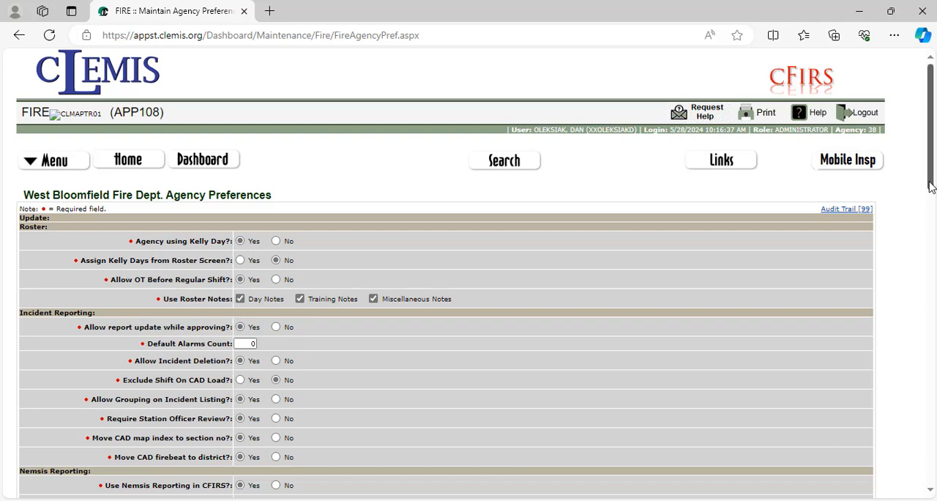
{"action": "left_click_drag", "start_coordinate": [931, 185], "coordinate": [931, 294]}
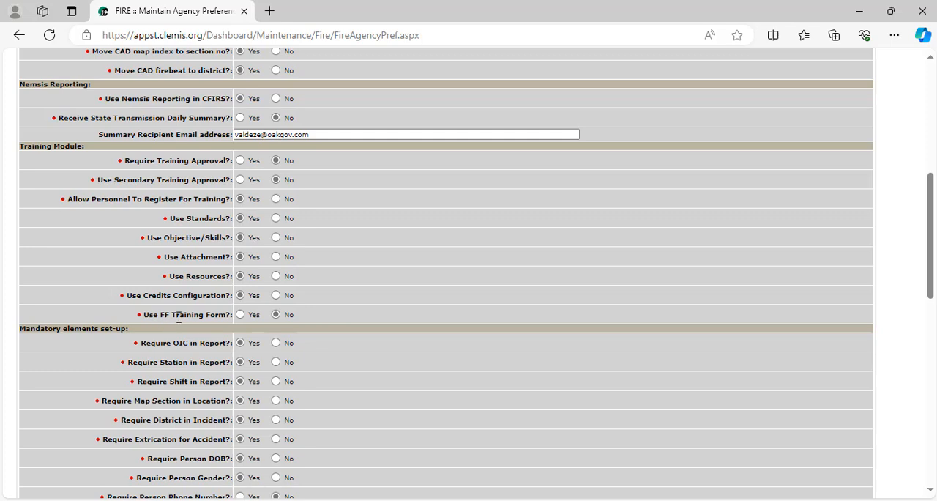
{"action": "left_click", "coordinate": [240, 315]}
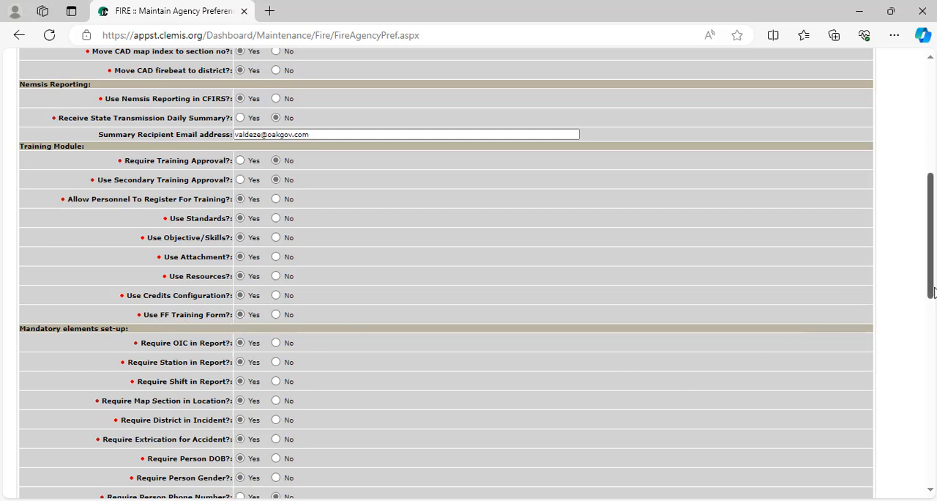
- Update the agency preferences with the update reason "Enable FF Training Form"
{"action": "left_click_drag", "start_coordinate": [930, 293], "coordinate": [927, 485]}
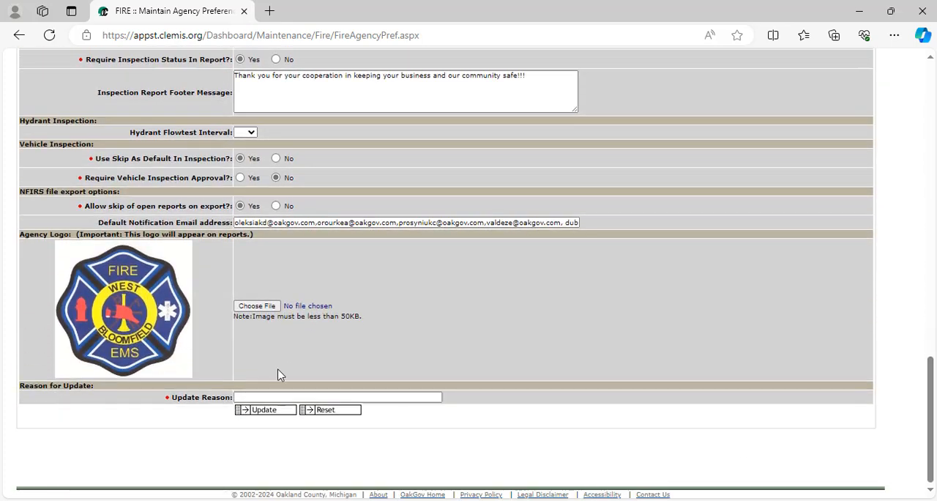
{"action": "left_click", "coordinate": [296, 396]}
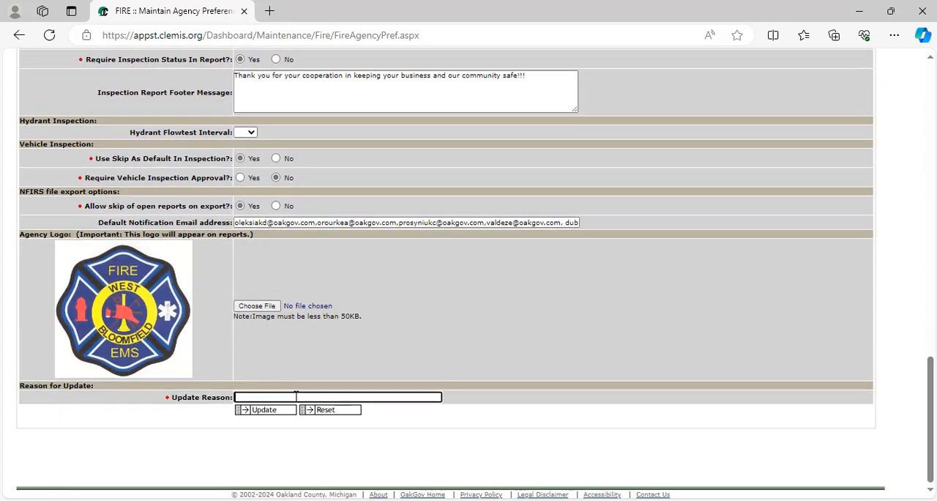
{"action": "type", "text": "Enable FF Training Form"}
{"action": "left_click", "coordinate": [282, 411]}
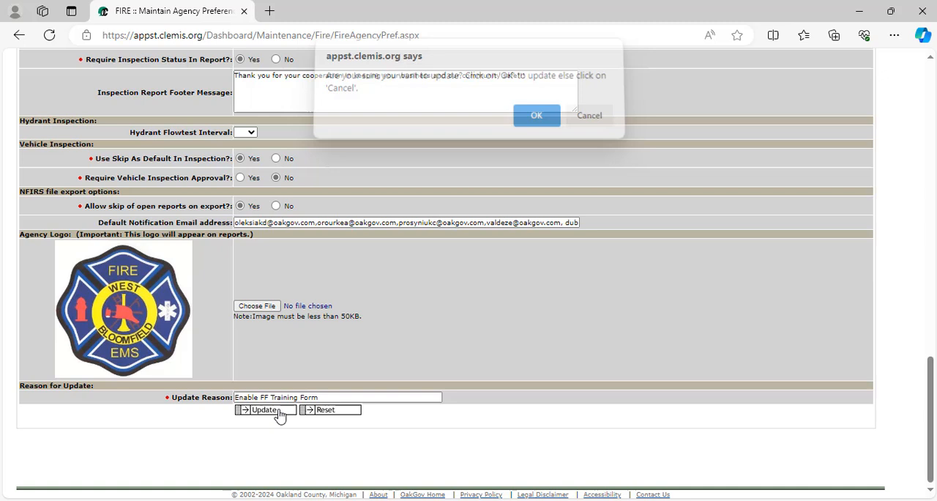
{"action": "left_click", "coordinate": [545, 125]}
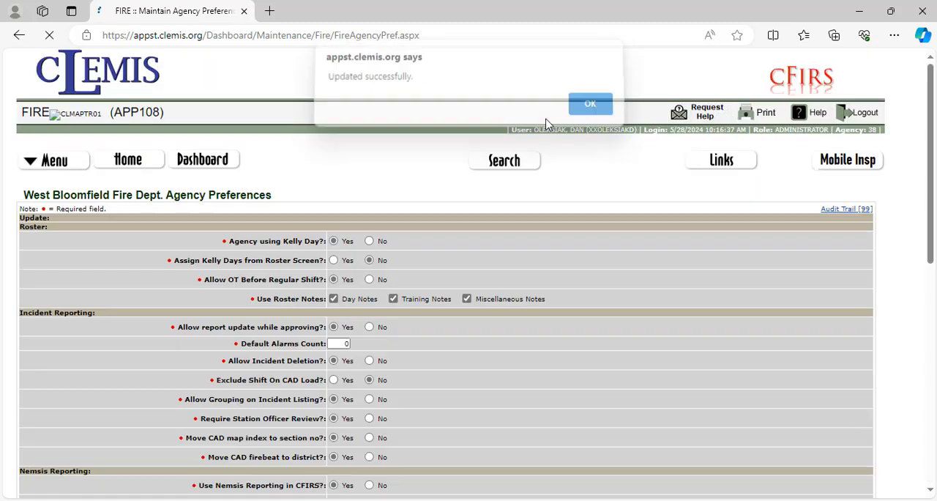
{"action": "left_click", "coordinate": [595, 114]}
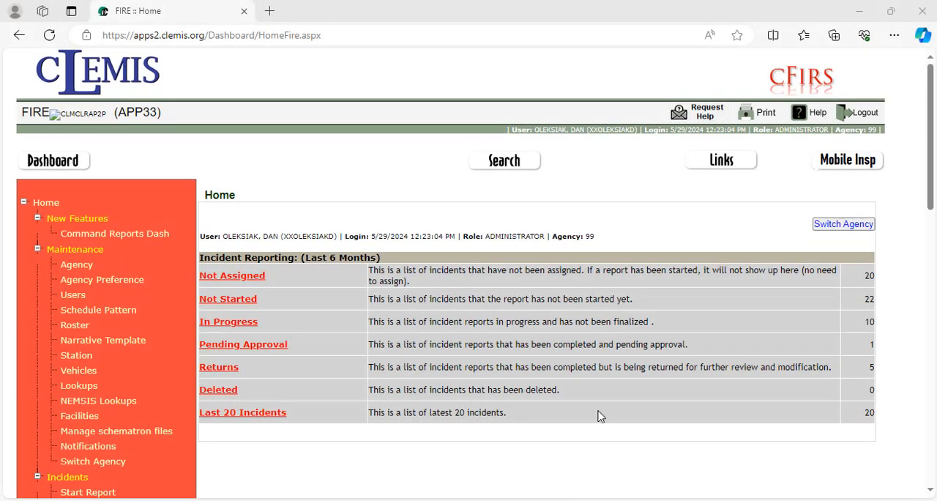
- Open the Training FF Form Config page from the training section of the home page
{"action": "scroll", "coordinate": [599, 415], "scroll_direction": "down", "scroll_amount": 6}
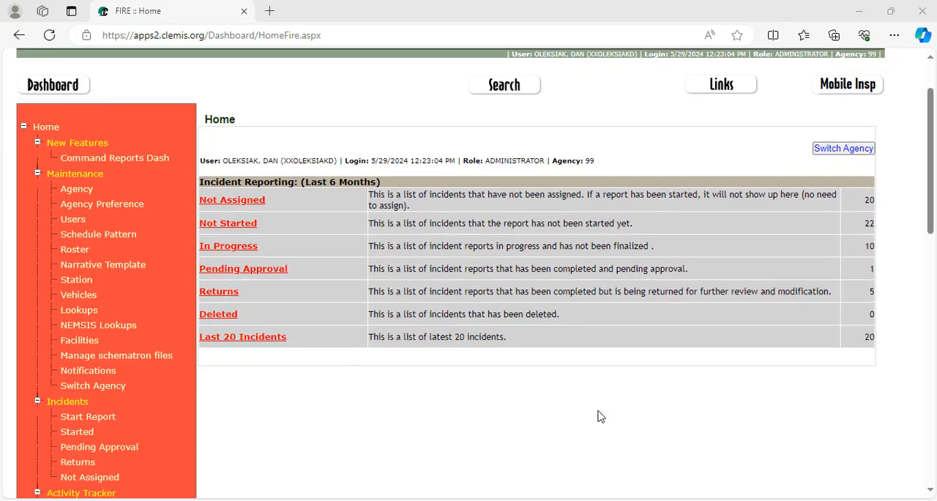
{"action": "scroll", "coordinate": [599, 416], "scroll_direction": "down", "scroll_amount": 3}
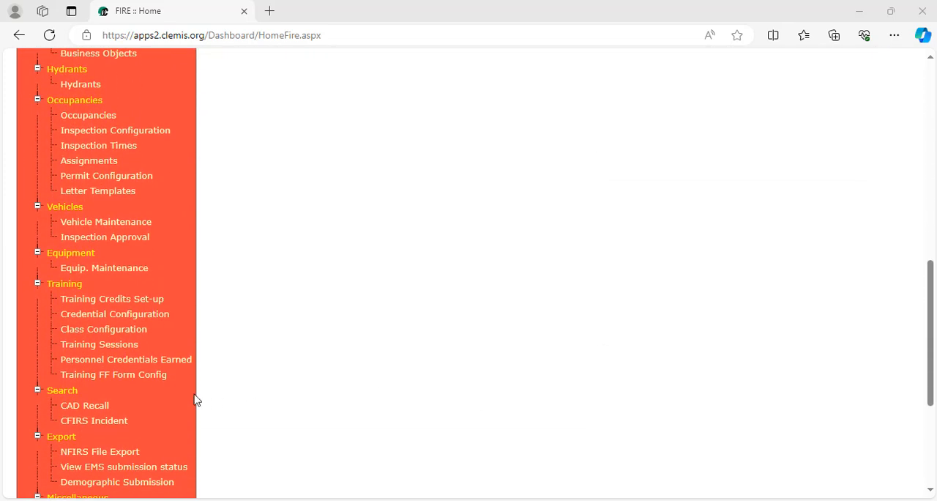
{"action": "left_click", "coordinate": [139, 381]}
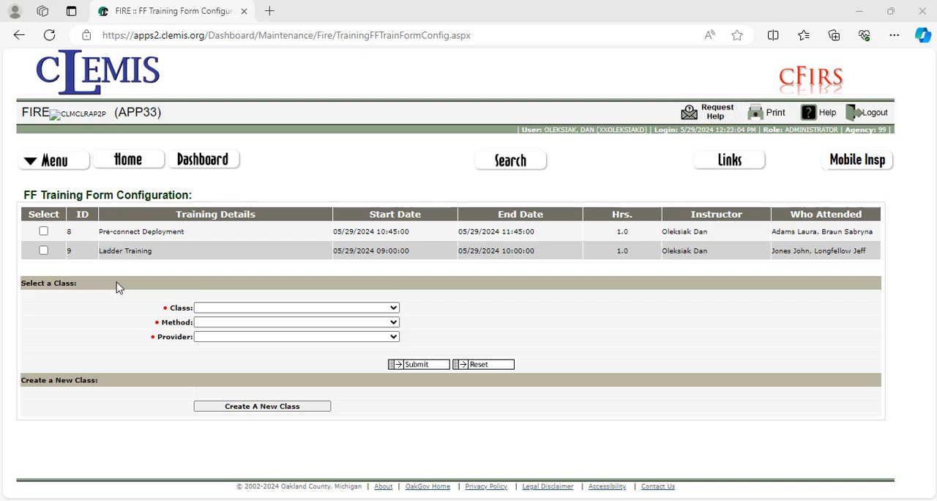
- Select the Pre-connect Deployment training entry and assign it the class FH-001 - Fire Hoses
{"action": "left_click", "coordinate": [43, 232]}
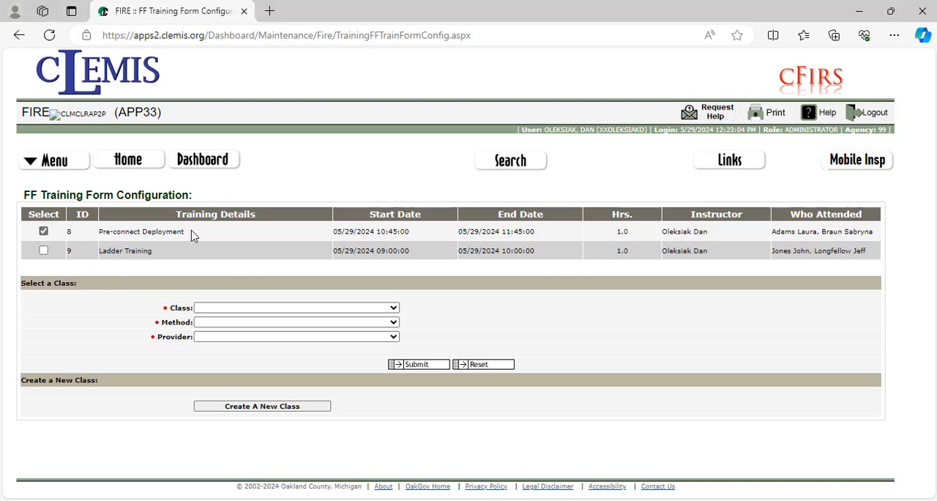
{"action": "left_click", "coordinate": [223, 309]}
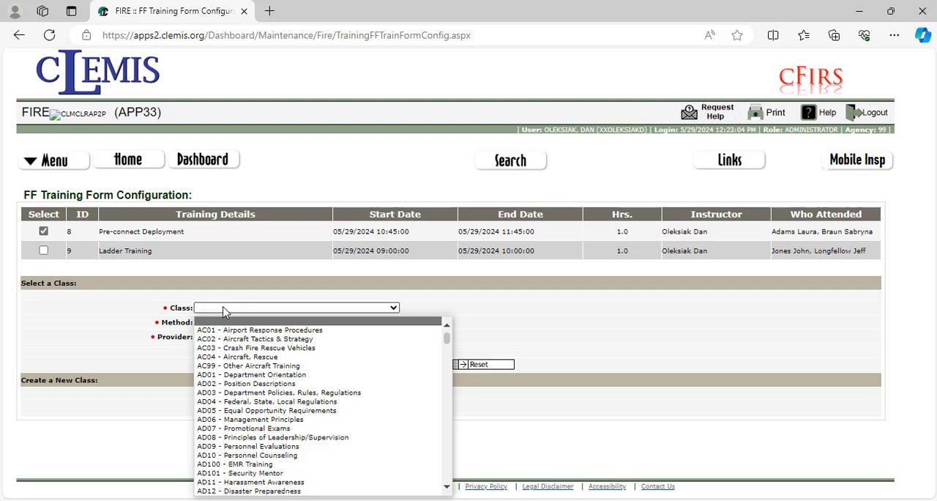
{"action": "type", "text": "fh"}
{"action": "key", "text": "Return"}
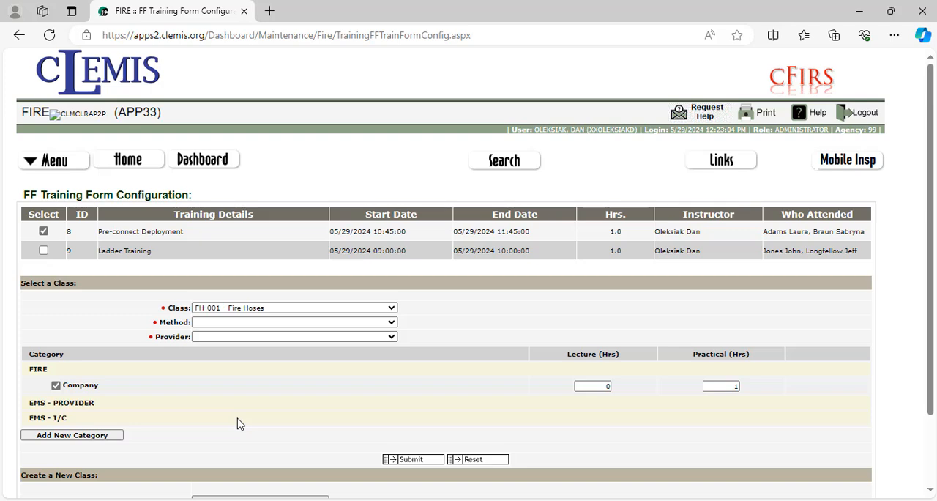
- Add the category FIRE - Firefighting Continuing Education to the class with 1 practical hour
{"action": "scroll", "coordinate": [237, 423], "scroll_direction": "down", "scroll_amount": 1}
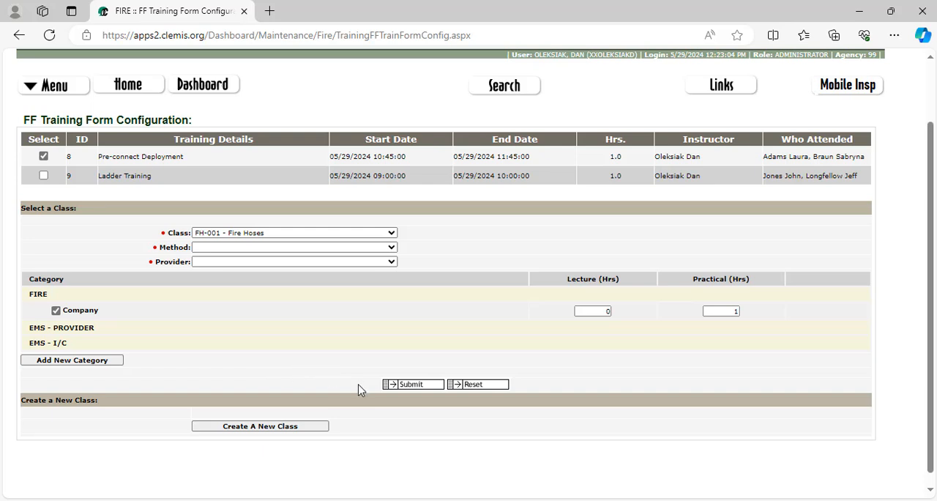
{"action": "left_click", "coordinate": [102, 360]}
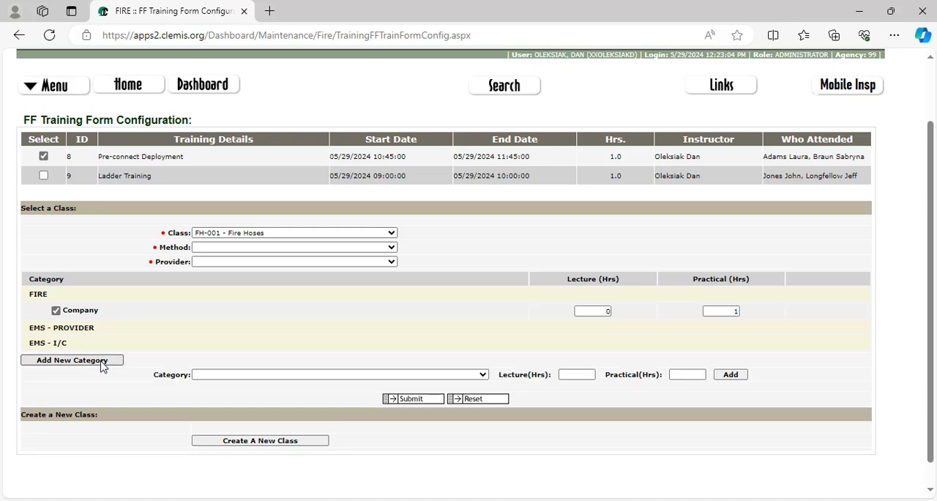
{"action": "left_click", "coordinate": [216, 378]}
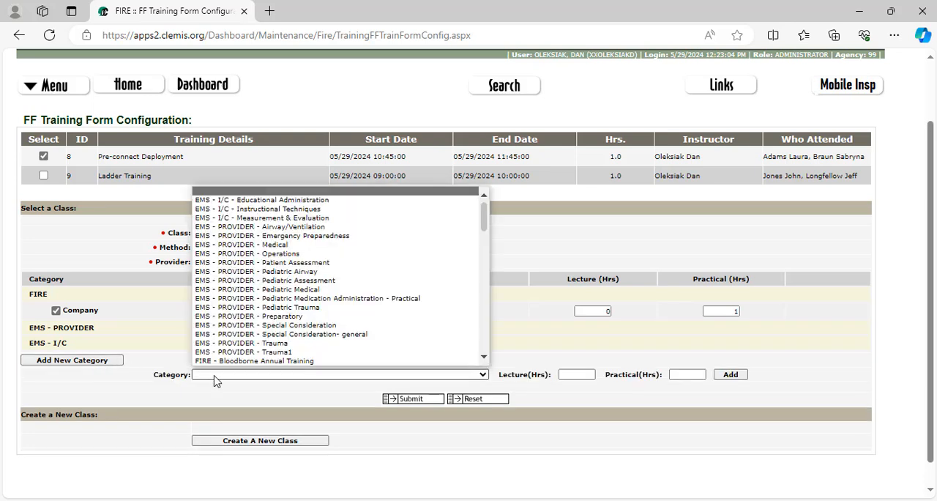
{"action": "left_click_drag", "start_coordinate": [484, 227], "coordinate": [486, 261]}
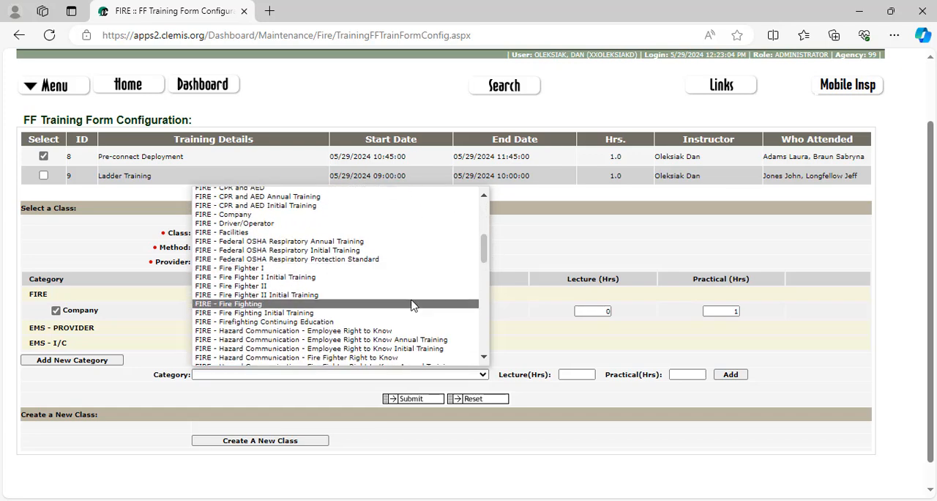
{"action": "left_click", "coordinate": [400, 322]}
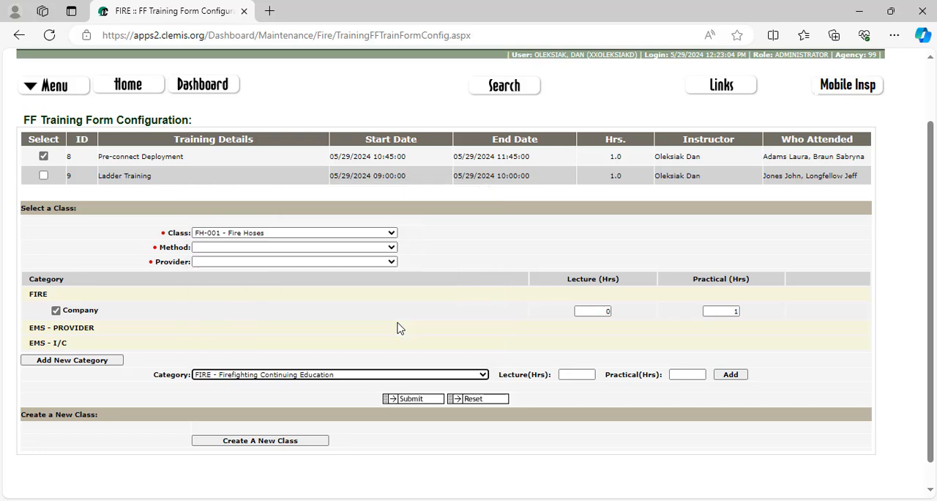
{"action": "left_click", "coordinate": [686, 378]}
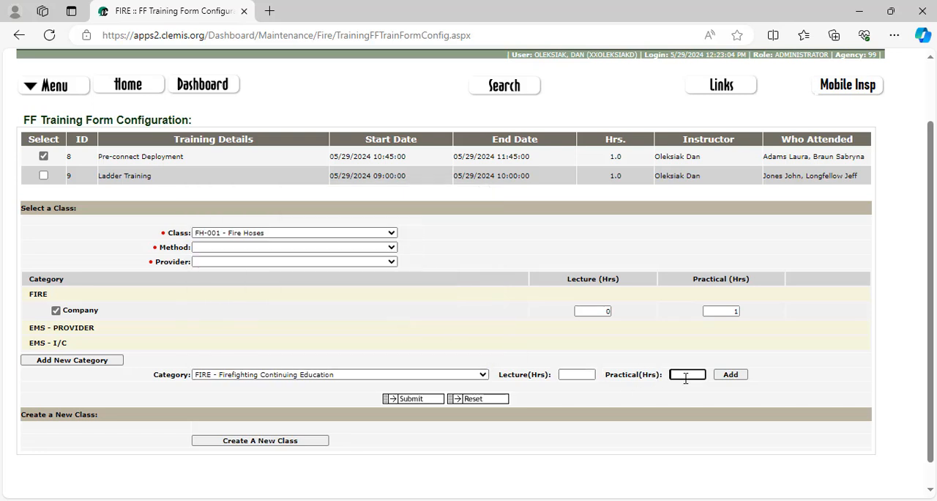
{"action": "type", "text": "1"}
{"action": "left_click", "coordinate": [734, 379]}
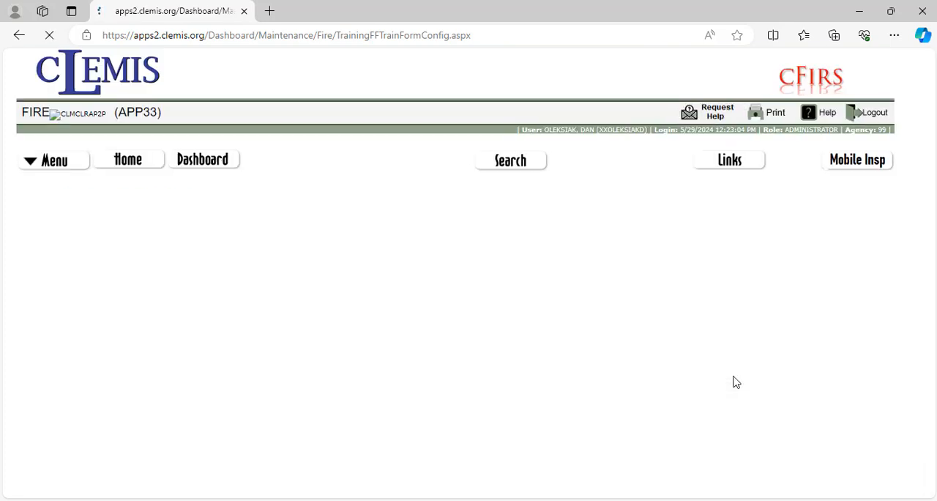
- Set the class method to PRAC-Practical and the provider to WBFD-West Bloomfield Fire Dept, and submit the configuration
{"action": "scroll", "coordinate": [779, 375], "scroll_direction": "down", "scroll_amount": 2}
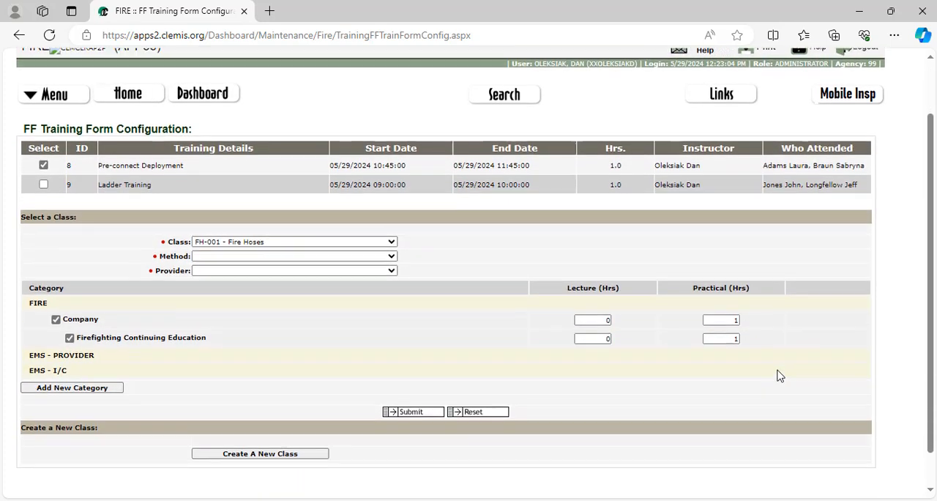
{"action": "left_click", "coordinate": [414, 405]}
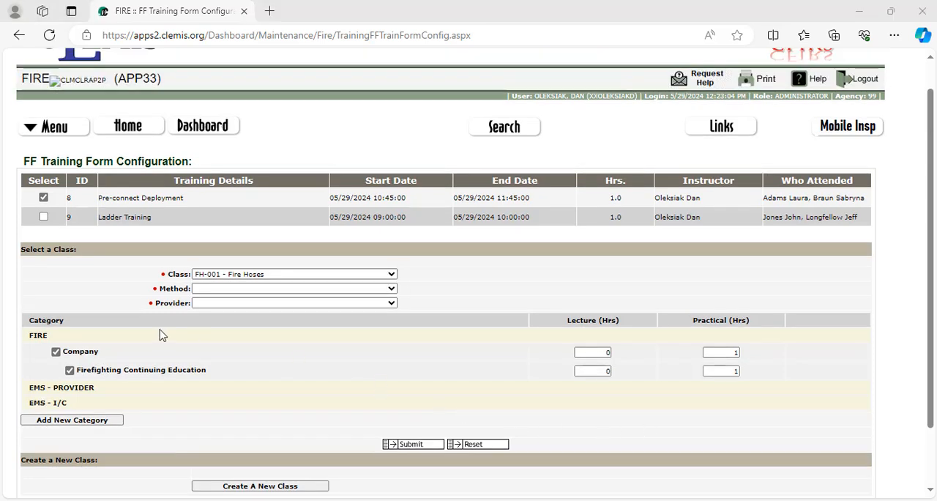
{"action": "left_click", "coordinate": [212, 292]}
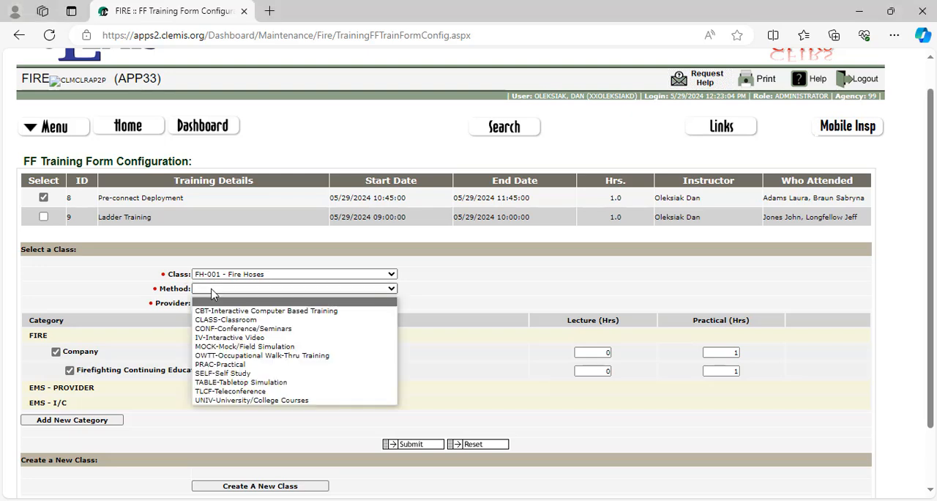
{"action": "left_click", "coordinate": [243, 364]}
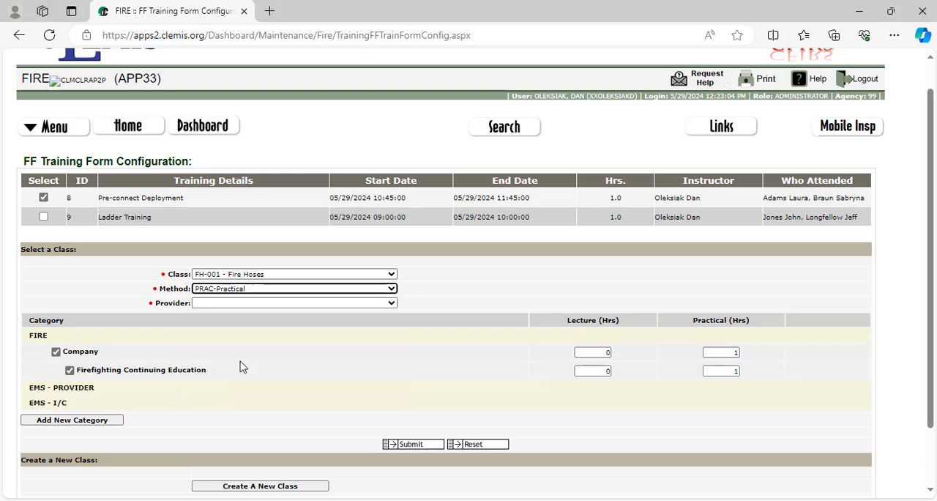
{"action": "left_click", "coordinate": [327, 303]}
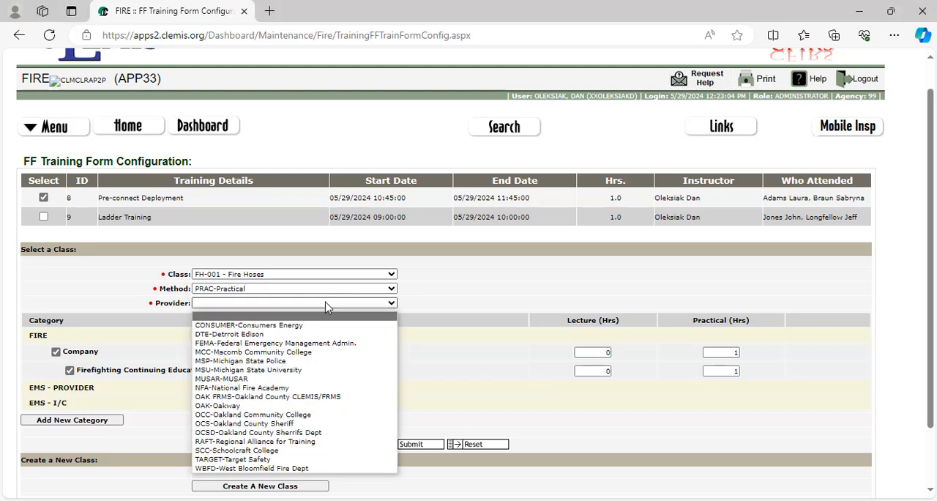
{"action": "left_click", "coordinate": [274, 469]}
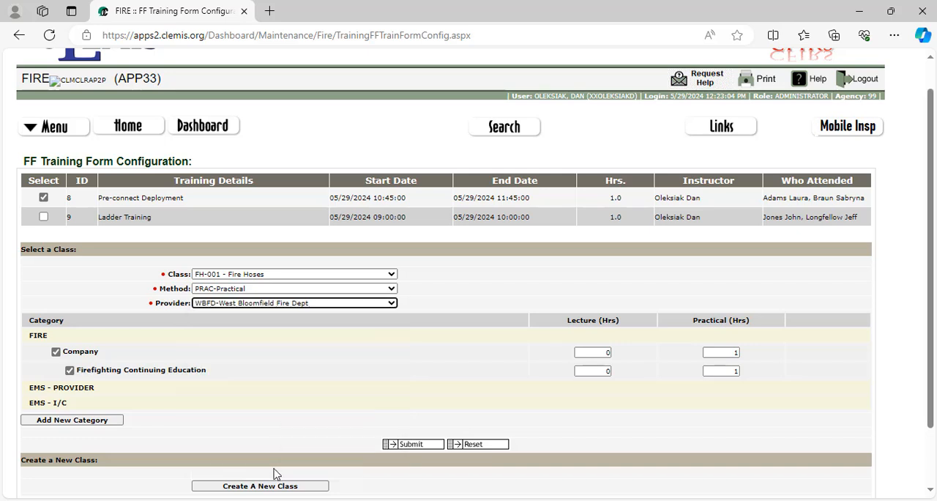
{"action": "left_click", "coordinate": [411, 444]}
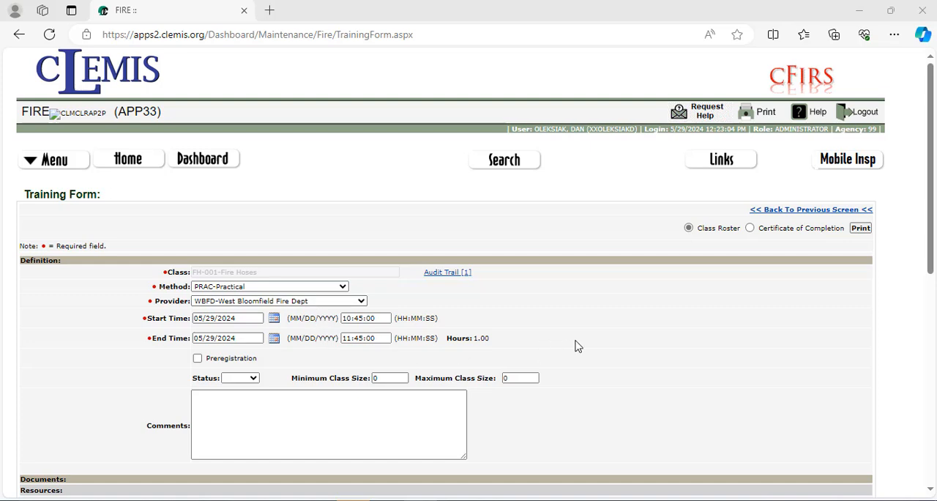
- Add an AEMT with the surname starting with O from the personnel list, listed just below the CAPT entry, to the class participants
{"action": "scroll", "coordinate": [576, 346], "scroll_direction": "down", "scroll_amount": 1}
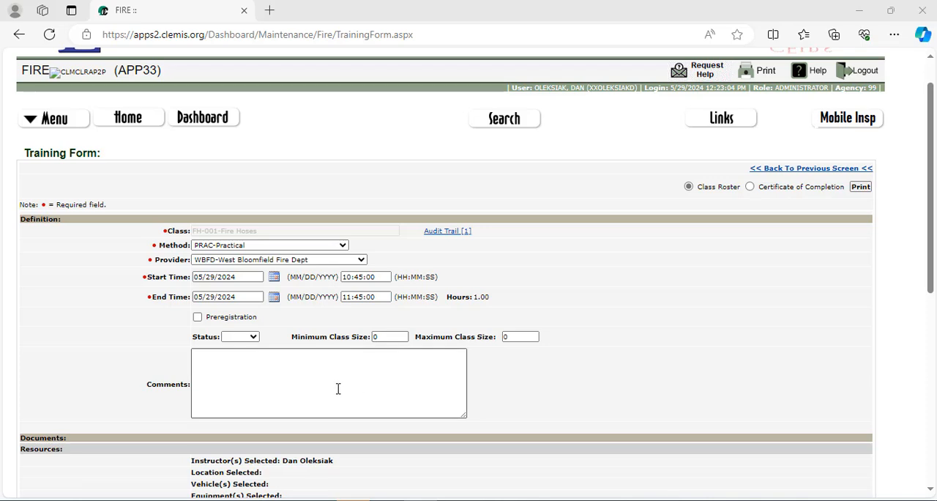
{"action": "scroll", "coordinate": [592, 401], "scroll_direction": "down", "scroll_amount": 3}
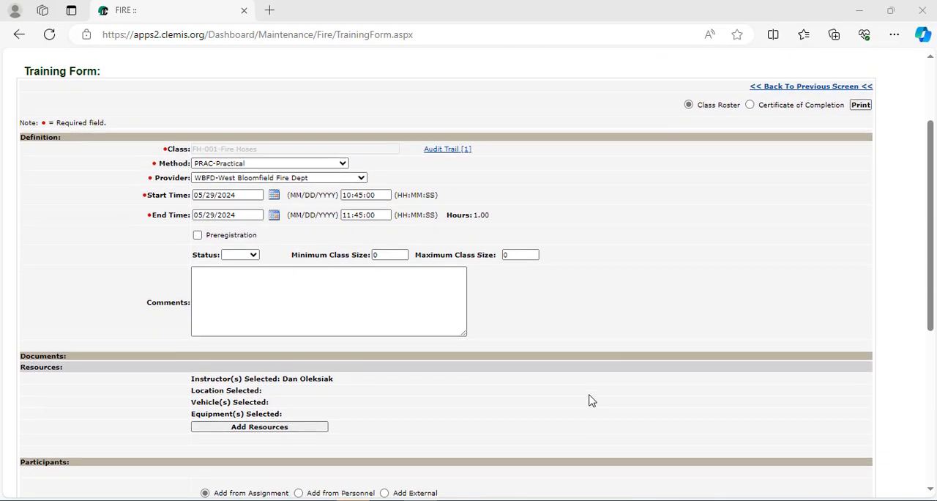
{"action": "scroll", "coordinate": [591, 401], "scroll_direction": "down", "scroll_amount": 2}
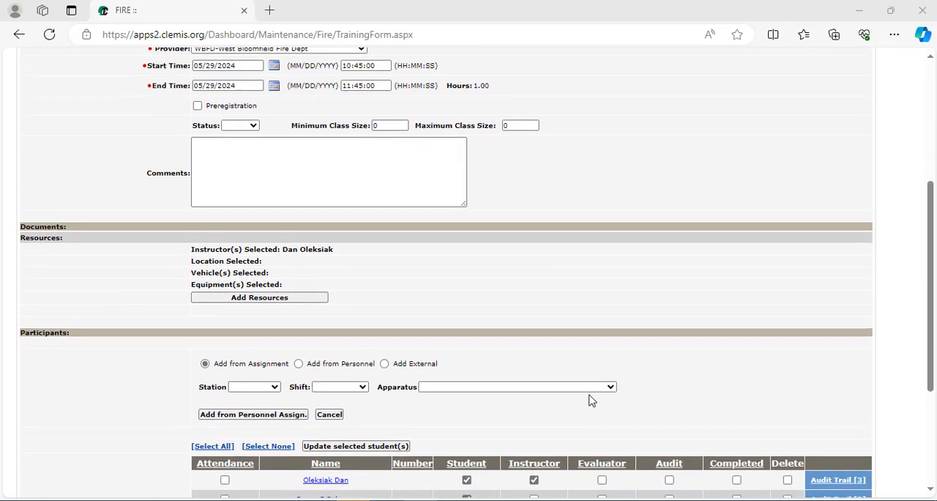
{"action": "scroll", "coordinate": [114, 342], "scroll_direction": "down", "scroll_amount": 2}
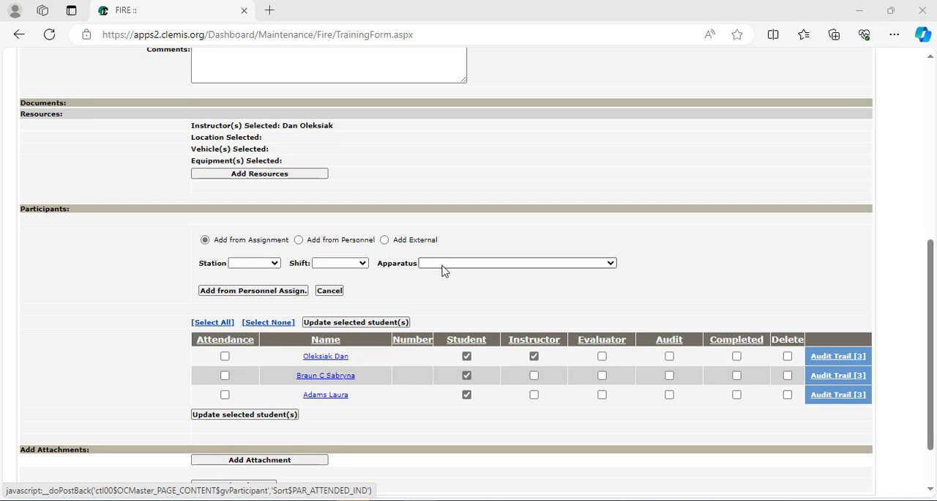
{"action": "left_click", "coordinate": [299, 240]}
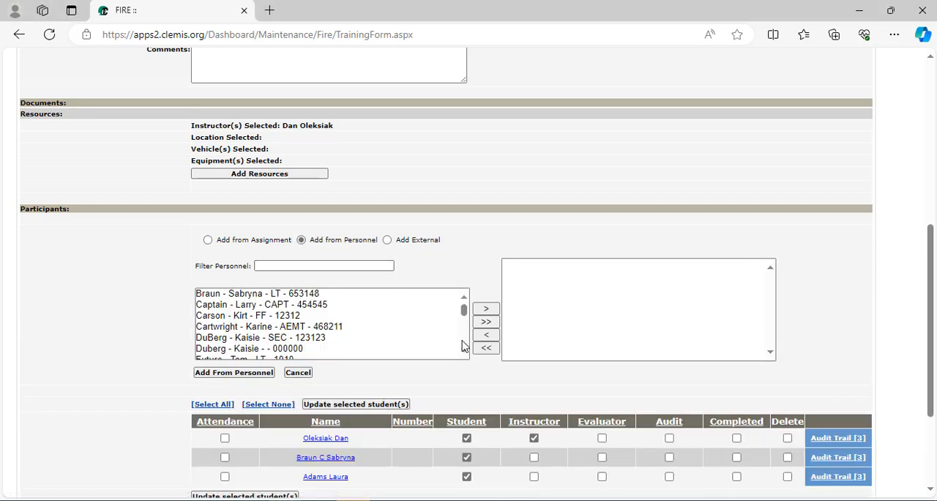
{"action": "left_click_drag", "start_coordinate": [464, 352], "coordinate": [464, 352]}
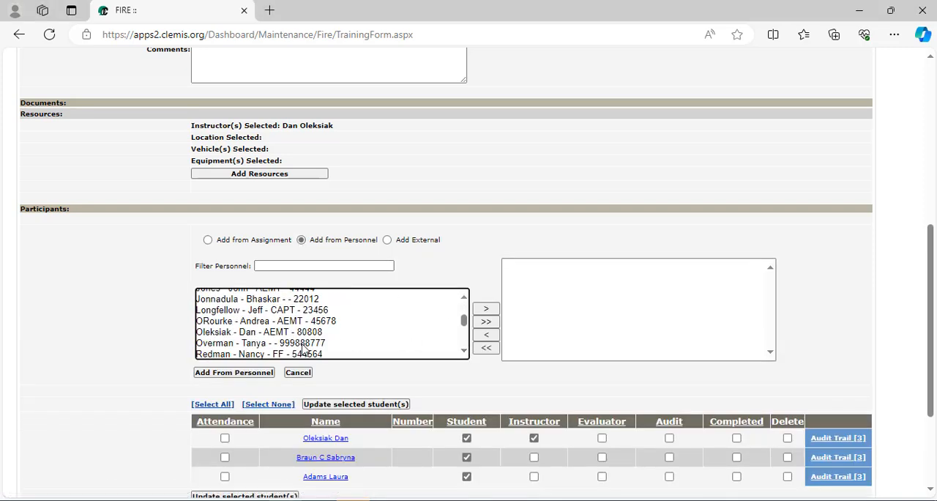
{"action": "left_click", "coordinate": [226, 323]}
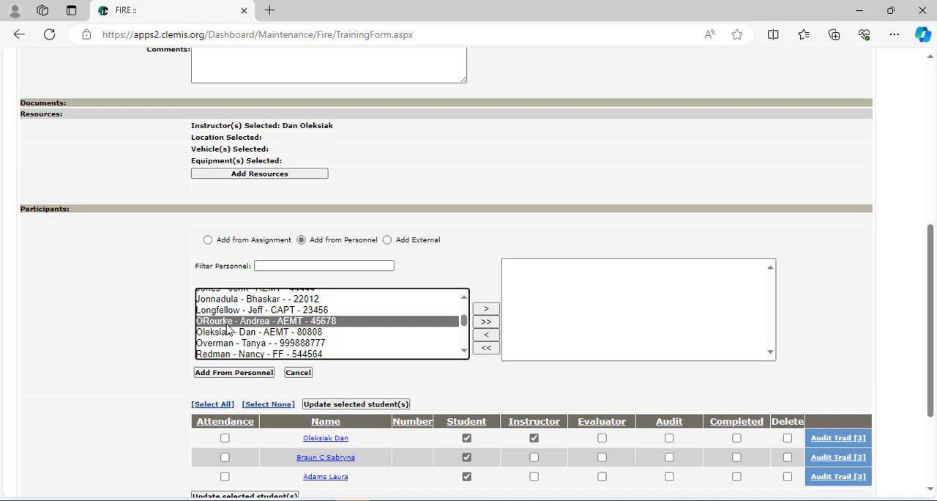
{"action": "left_click", "coordinate": [486, 310]}
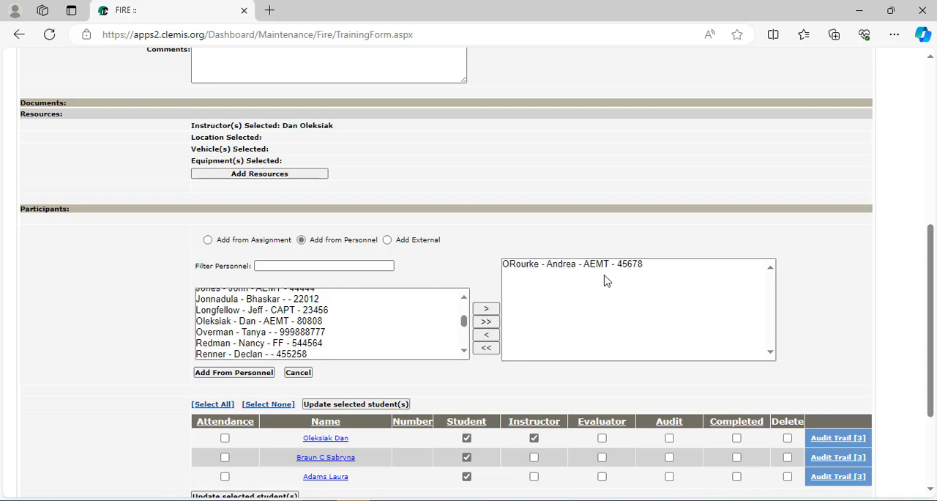
{"action": "left_click", "coordinate": [215, 374]}
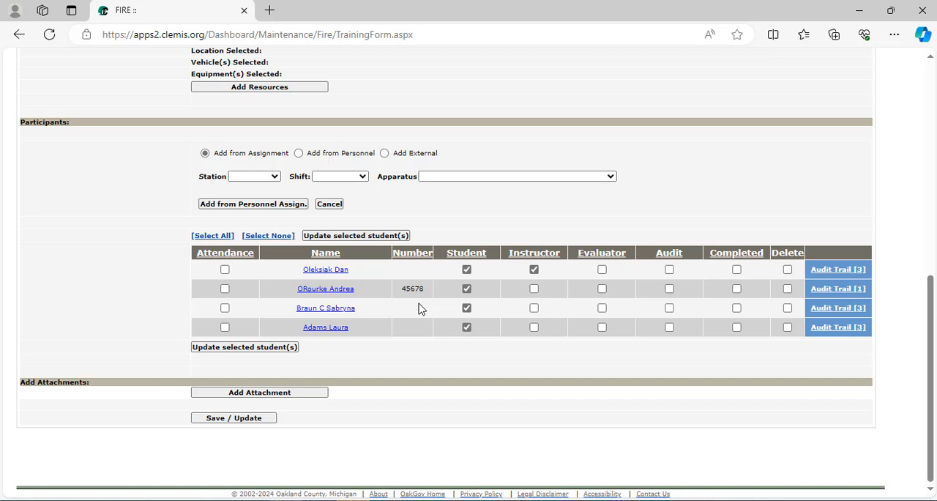
- Add an external participant from agency 39 - White Lake Township Fire Department to the class, choosing the person numbered 100
{"action": "left_click", "coordinate": [384, 155]}
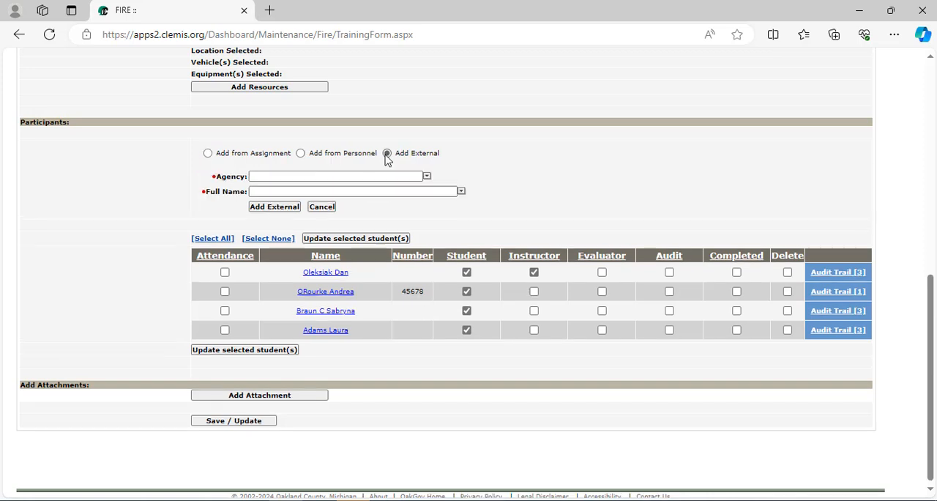
{"action": "left_click", "coordinate": [427, 181]}
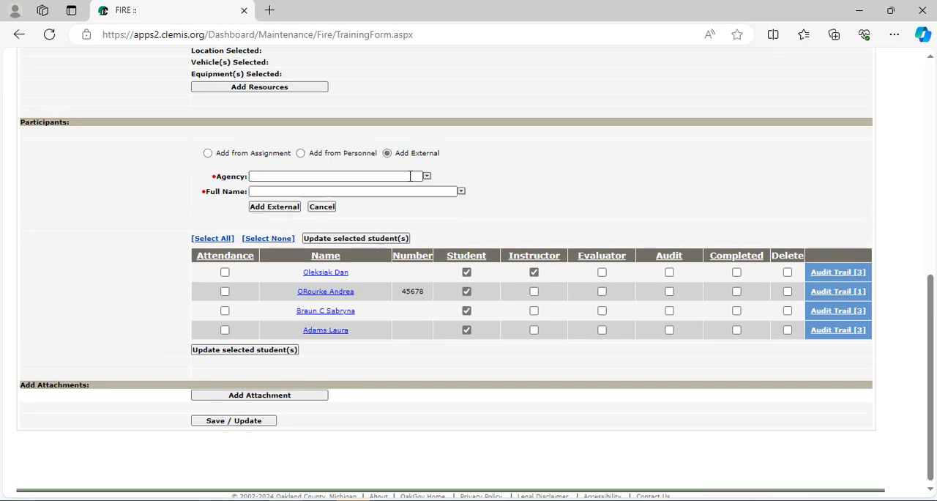
{"action": "type", "text": "white"}
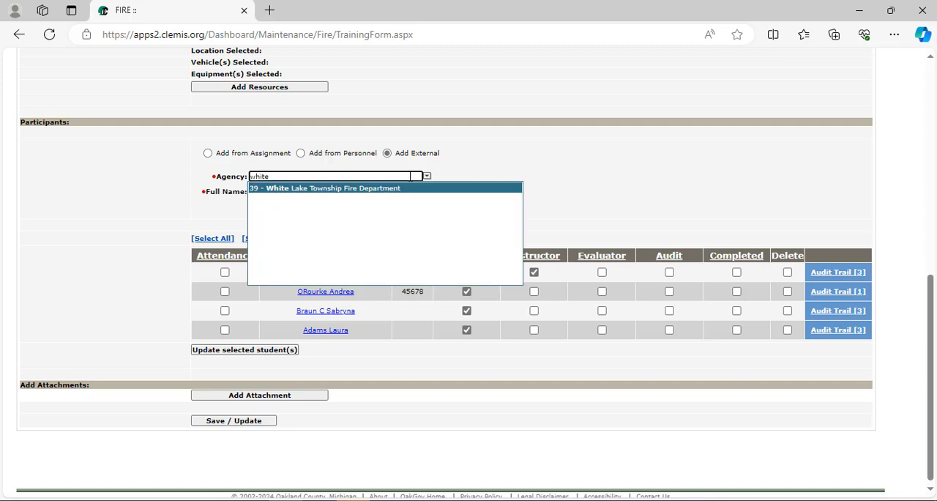
{"action": "key", "text": "Return"}
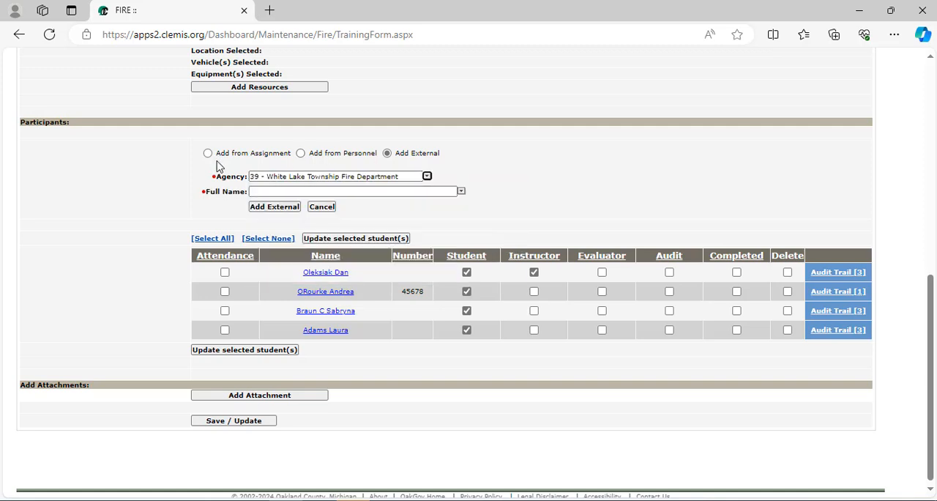
{"action": "left_click", "coordinate": [461, 192]}
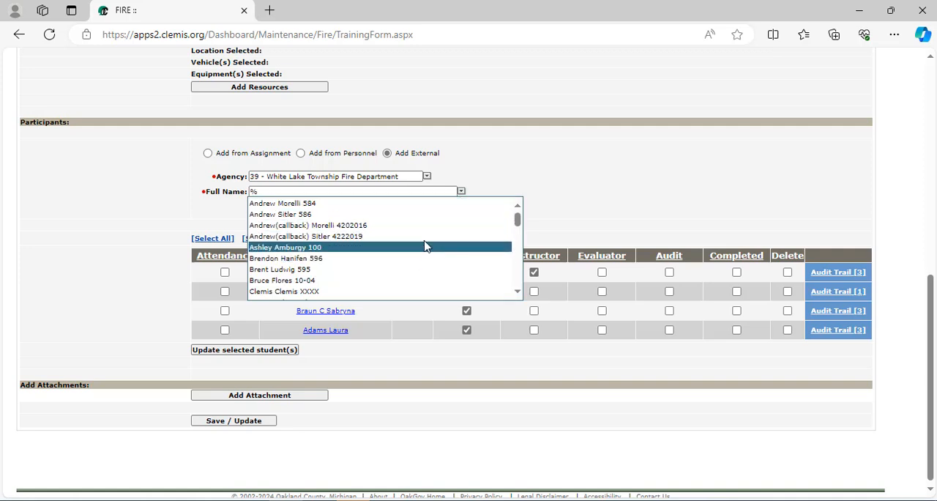
{"action": "left_click", "coordinate": [427, 250]}
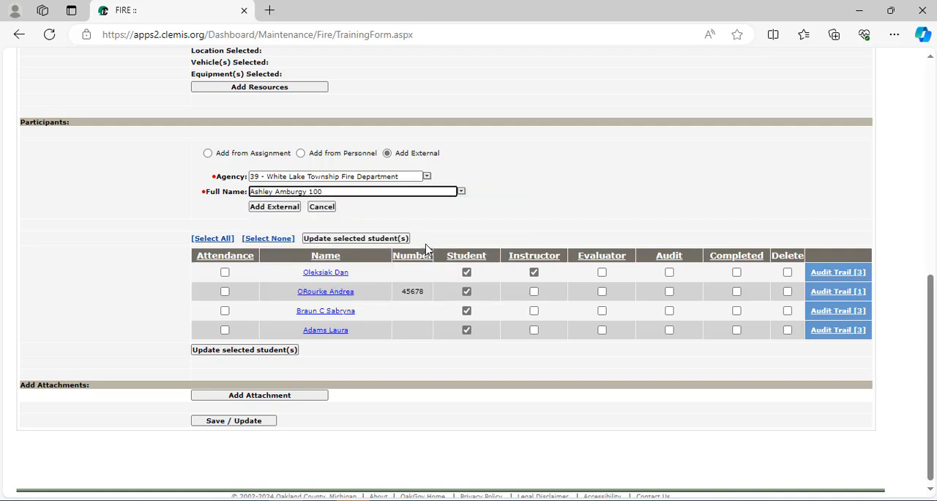
{"action": "left_click", "coordinate": [270, 209]}
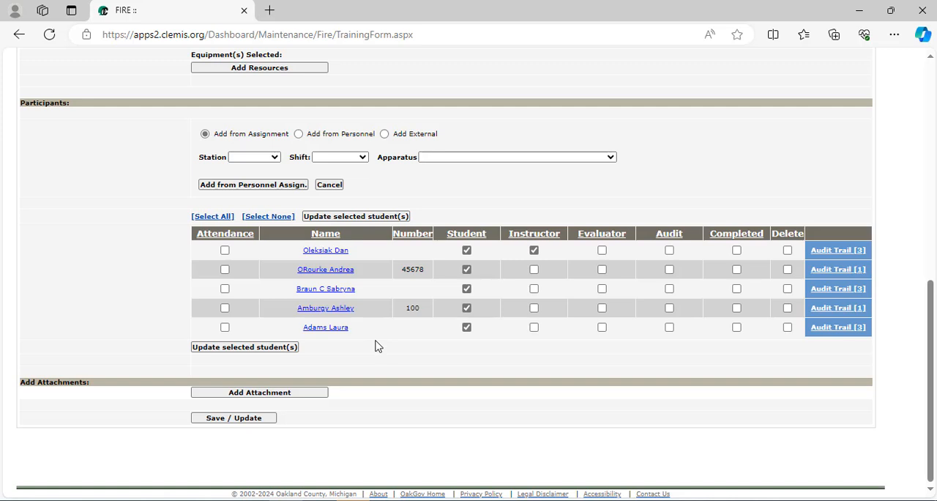
- Set the third-listed participant's practical hours to .5 for Company and Firefighting Continuing Education, updating only that participant, and close the details
{"action": "left_click", "coordinate": [331, 292]}
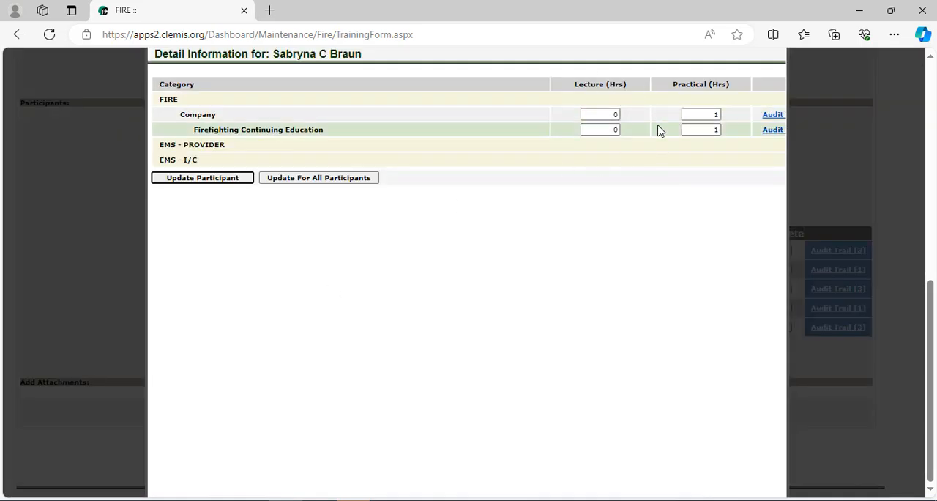
{"action": "double_click", "coordinate": [715, 129]}
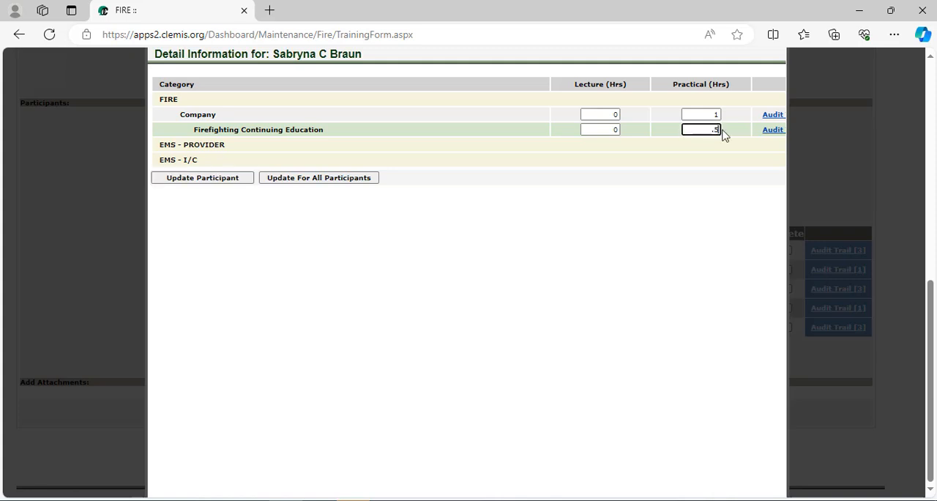
{"action": "double_click", "coordinate": [719, 116]}
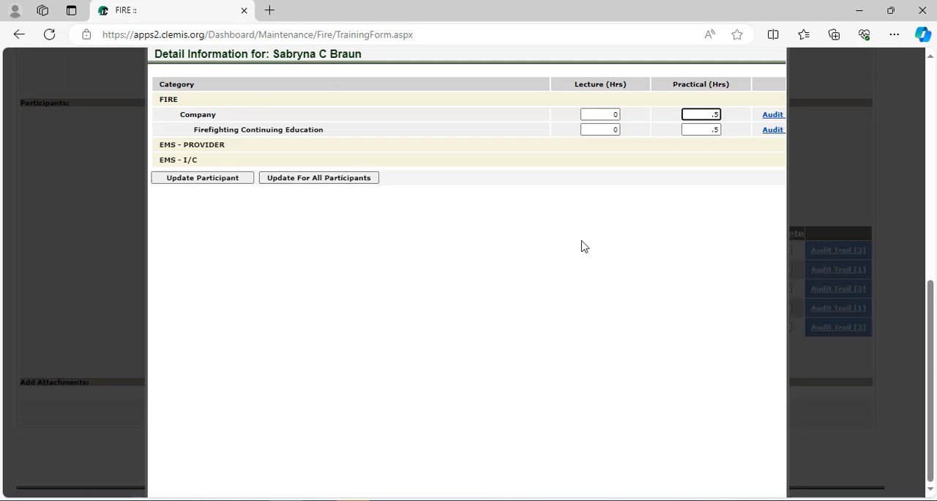
{"action": "left_click", "coordinate": [187, 183]}
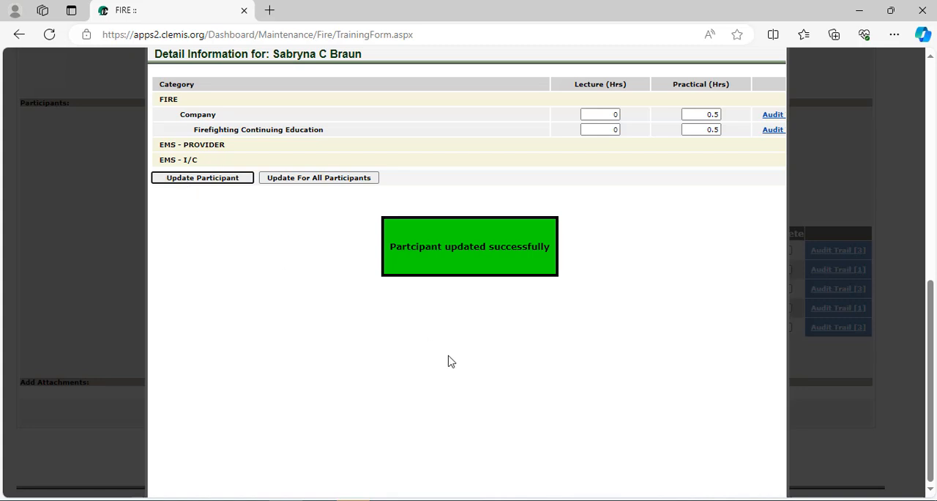
{"action": "left_click", "coordinate": [842, 193]}
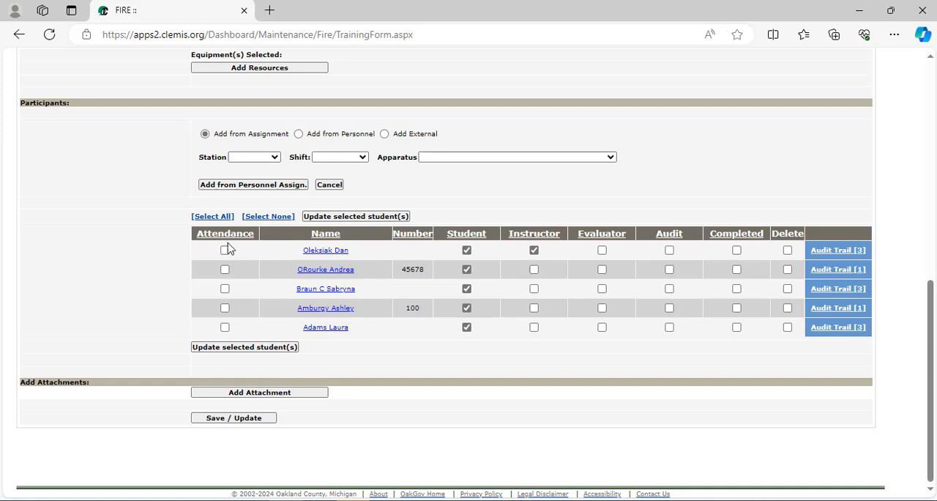
- Mark attendance for all participants and update the selected students
{"action": "left_click", "coordinate": [214, 217]}
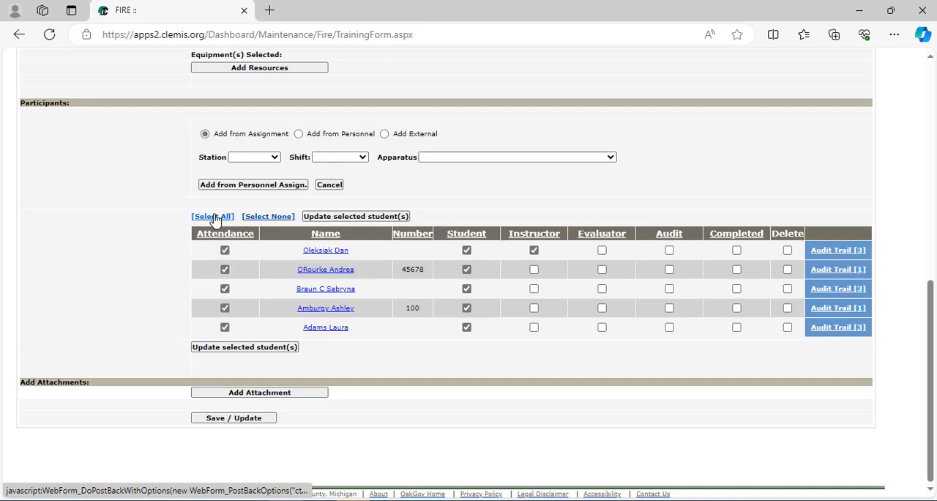
{"action": "left_click", "coordinate": [217, 349]}
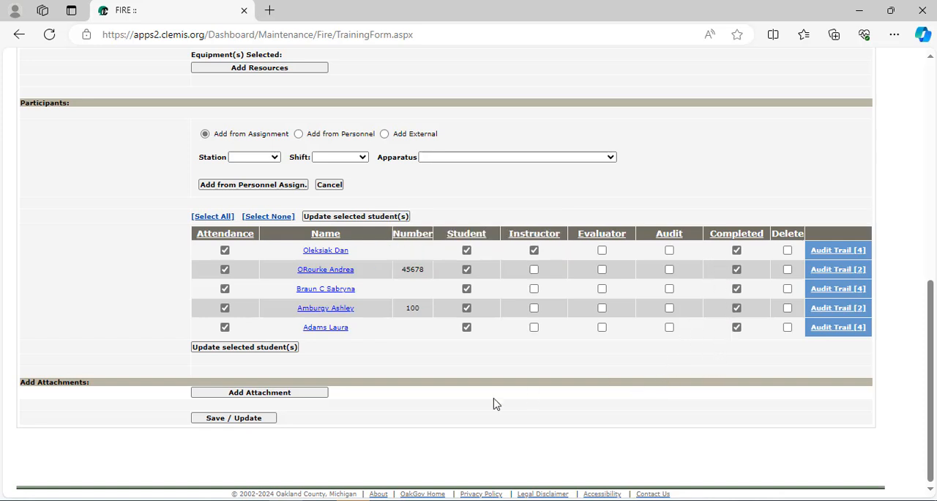
- Open a blank attachment entry for the class and save the training form without attaching a file
{"action": "left_click", "coordinate": [298, 393]}
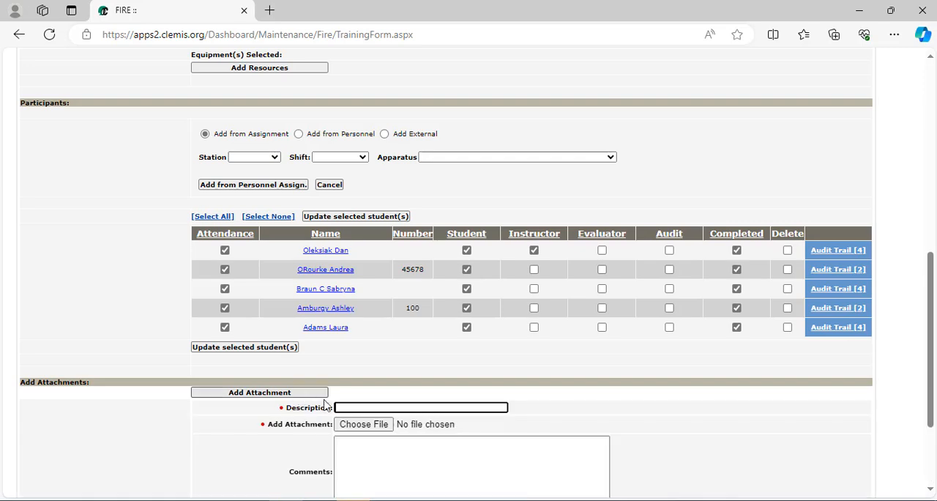
{"action": "scroll", "coordinate": [230, 437], "scroll_direction": "down", "scroll_amount": 2}
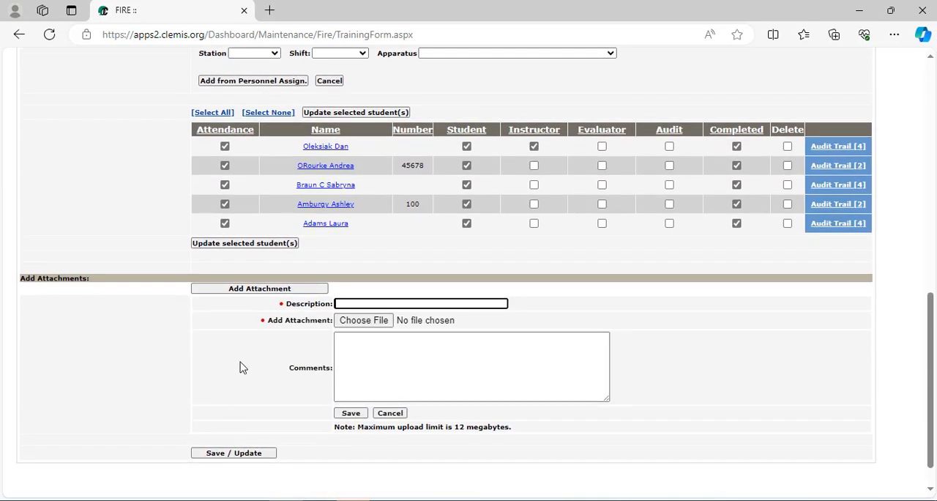
{"action": "left_click", "coordinate": [231, 455]}
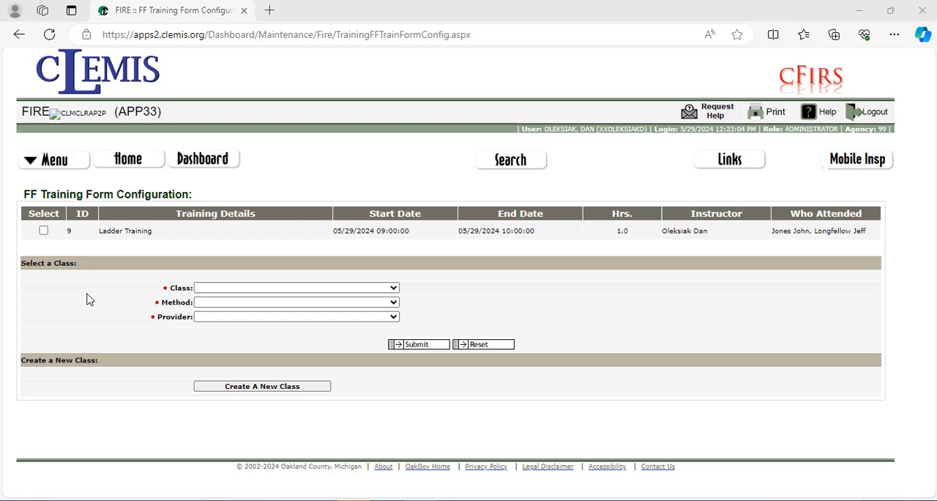
- Select the Ladder Training entry and open the form for creating a new class
{"action": "left_click", "coordinate": [232, 288]}
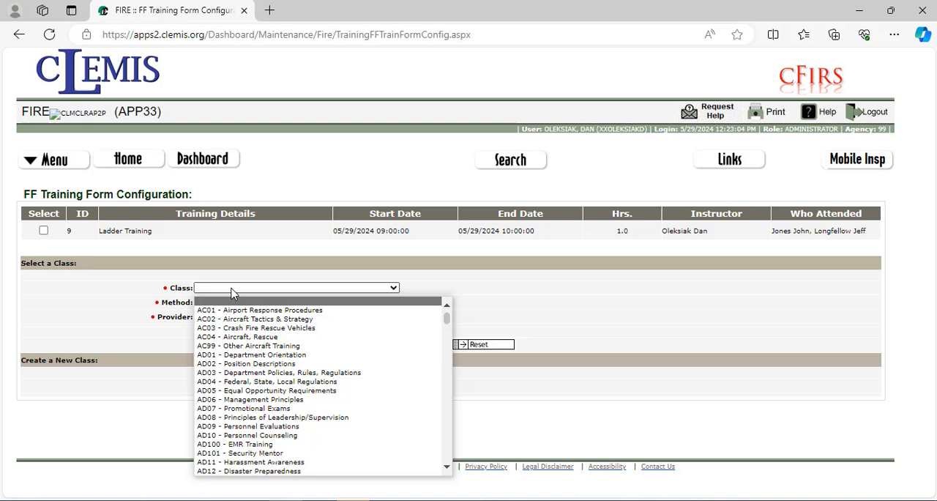
{"action": "left_click", "coordinate": [87, 290]}
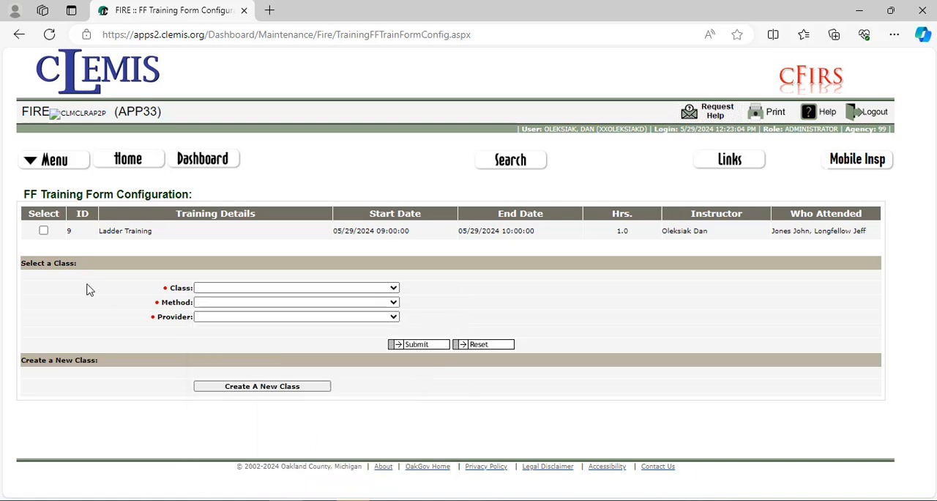
{"action": "left_click", "coordinate": [44, 232]}
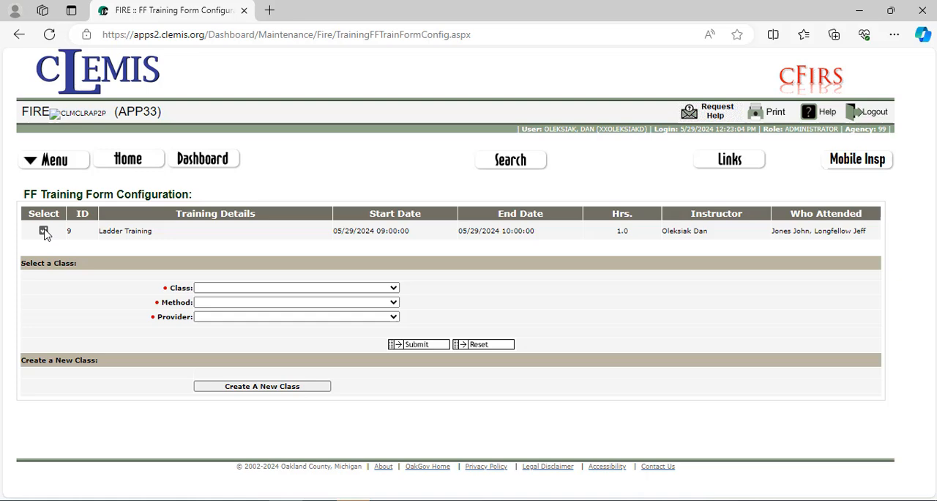
{"action": "left_click", "coordinate": [271, 389]}
{"action": "scroll", "coordinate": [270, 391], "scroll_direction": "down", "scroll_amount": 3}
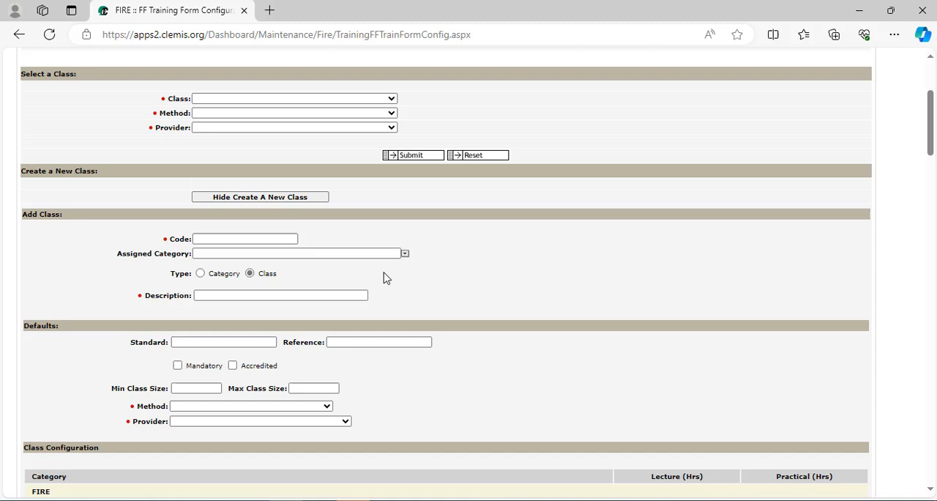
- Define the new class with code LT-05, assigned category LADDERS - Ground Ladders, and description Ladder Training
{"action": "left_click", "coordinate": [239, 235]}
{"action": "scroll", "coordinate": [240, 233], "scroll_direction": "up", "scroll_amount": 2}
{"action": "scroll", "coordinate": [239, 233], "scroll_direction": "down", "scroll_amount": 1}
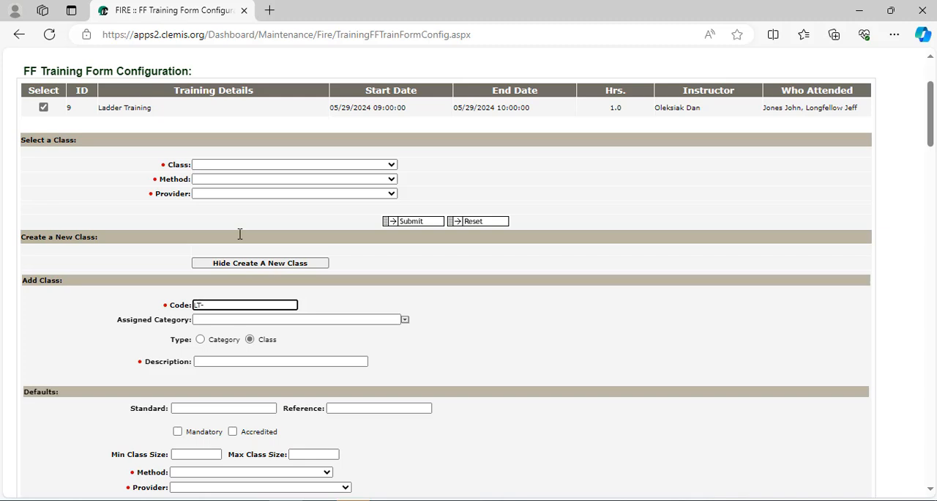
{"action": "left_click", "coordinate": [229, 321]}
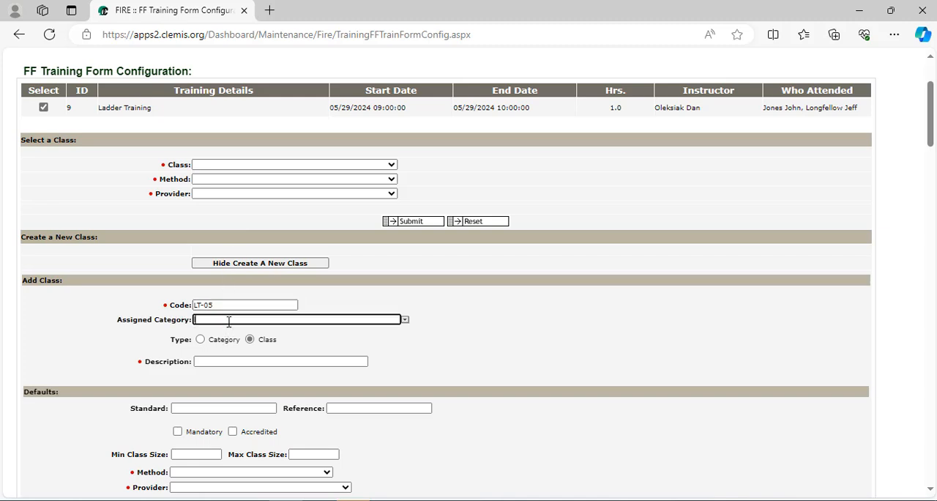
{"action": "type", "text": "lad"}
{"action": "key", "text": "Return"}
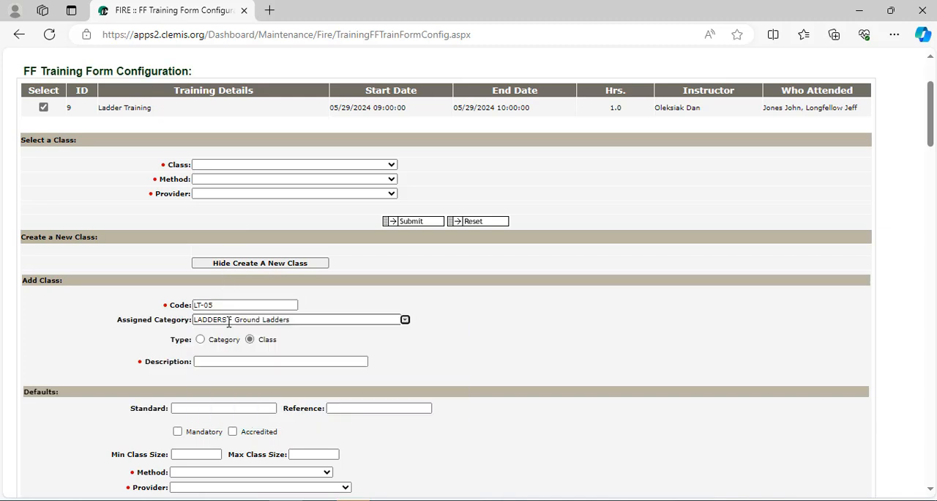
{"action": "left_click", "coordinate": [240, 360]}
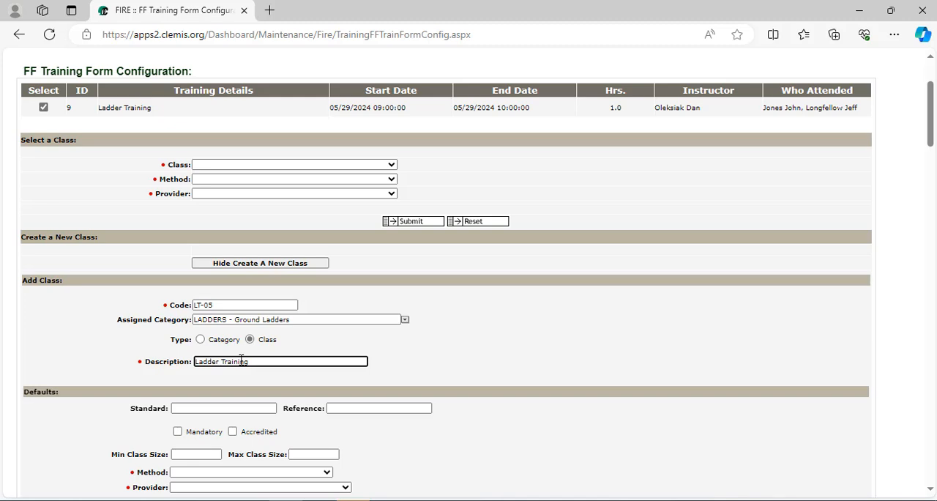
{"action": "scroll", "coordinate": [386, 217], "scroll_direction": "down", "scroll_amount": 3}
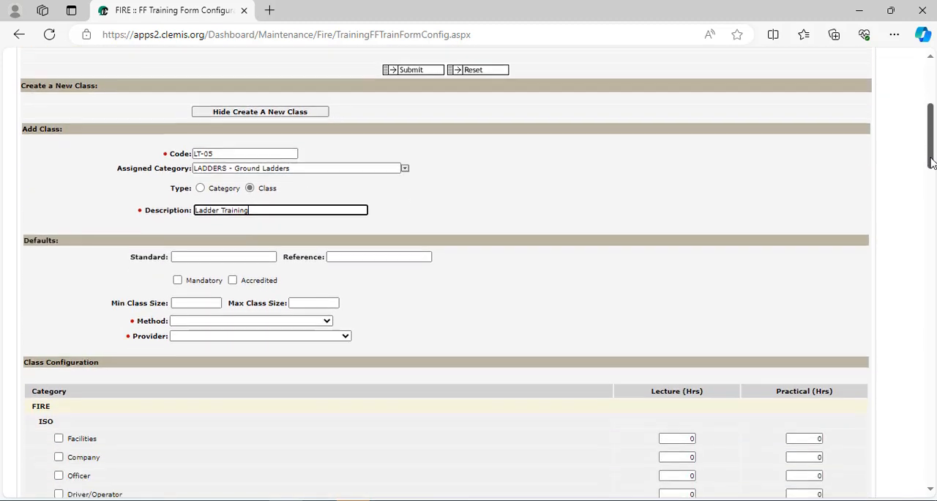
- Set the new class's method to PRAC - Practical and its provider to WBFD - West Bloomfield Fire Dept
{"action": "left_click", "coordinate": [262, 272]}
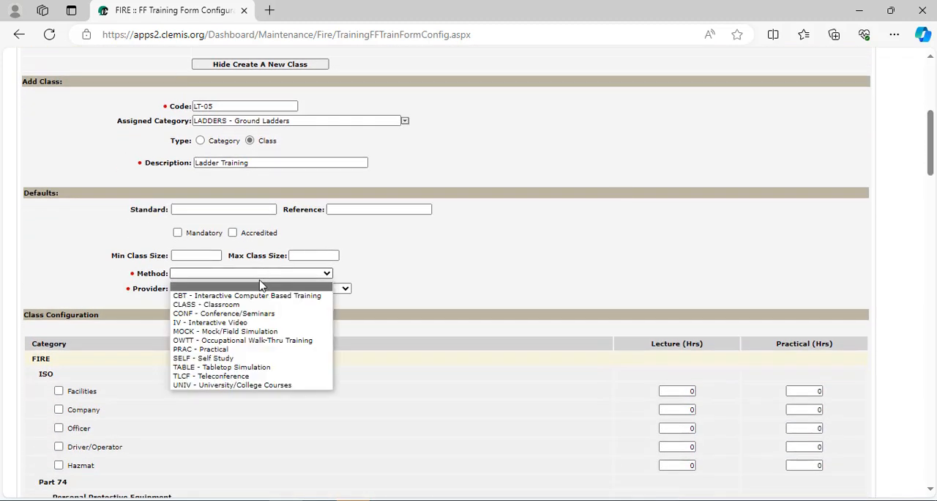
{"action": "left_click", "coordinate": [220, 349]}
{"action": "left_click", "coordinate": [265, 289]}
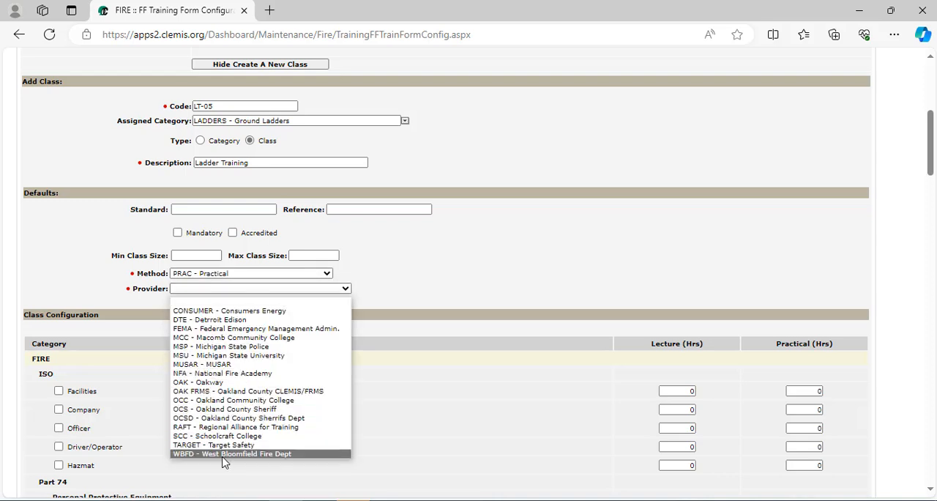
{"action": "left_click", "coordinate": [225, 454]}
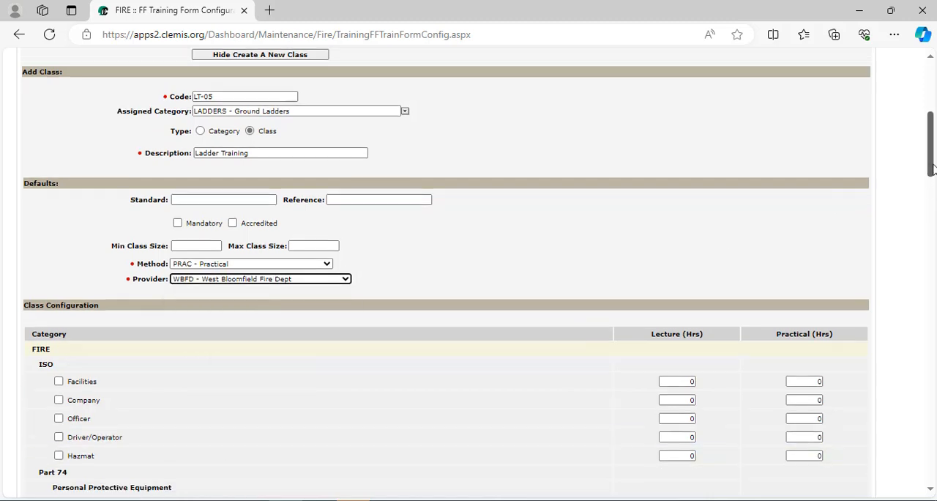
- Enable the ISO Company and Fire Fighting's Firefighting Continuing Education categories, opening the practical hours of each for editing
{"action": "left_click_drag", "start_coordinate": [931, 166], "coordinate": [932, 188]}
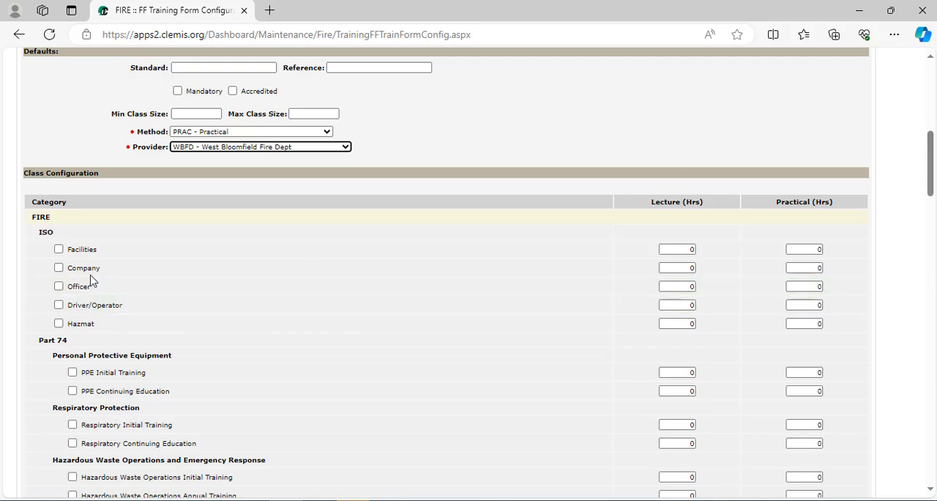
{"action": "left_click", "coordinate": [58, 268]}
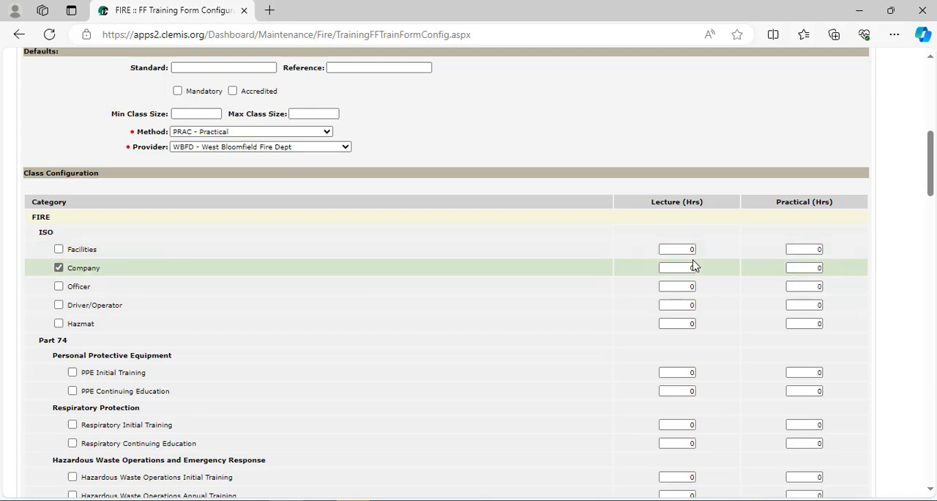
{"action": "left_click", "coordinate": [793, 268]}
{"action": "left_click_drag", "start_coordinate": [793, 268], "coordinate": [827, 273]}
{"action": "left_click_drag", "start_coordinate": [930, 192], "coordinate": [931, 242]}
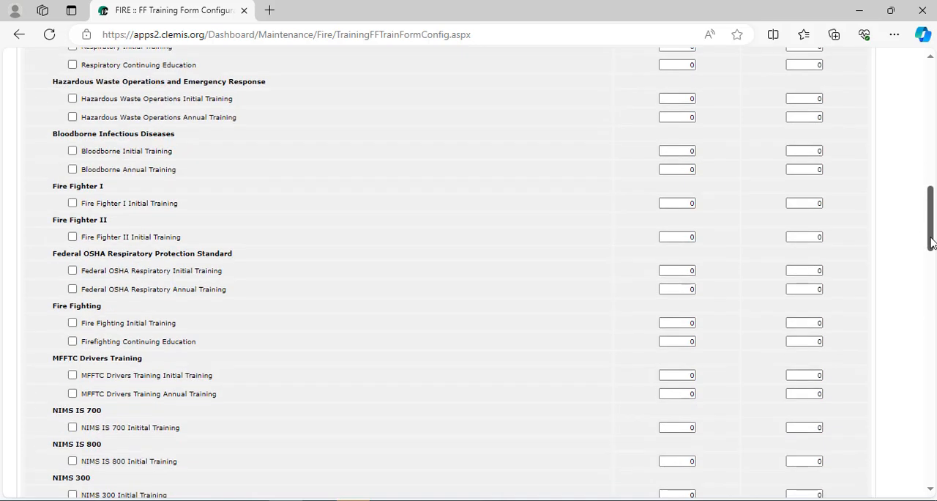
{"action": "left_click", "coordinate": [72, 341]}
{"action": "left_click", "coordinate": [805, 342]}
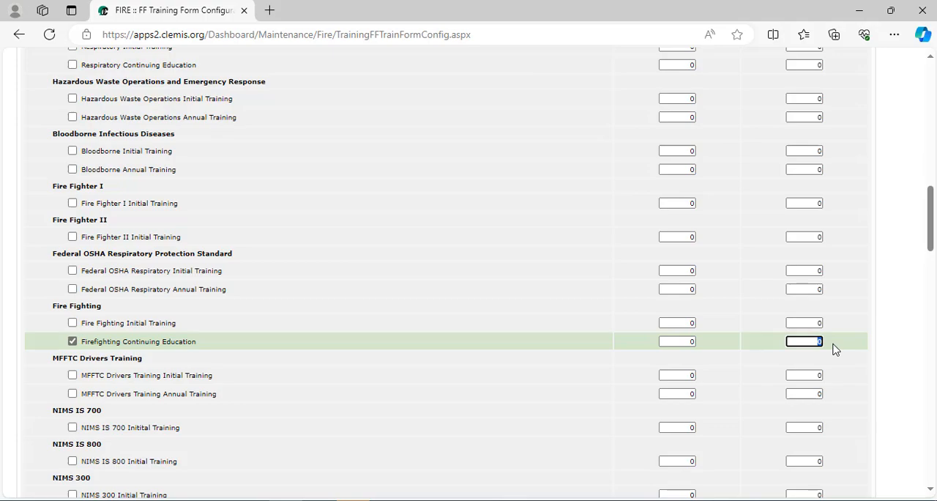
- Leave the class notes blank and submit the new Ladder Training class
{"action": "left_click_drag", "start_coordinate": [931, 248], "coordinate": [928, 479]}
{"action": "left_click", "coordinate": [187, 339]}
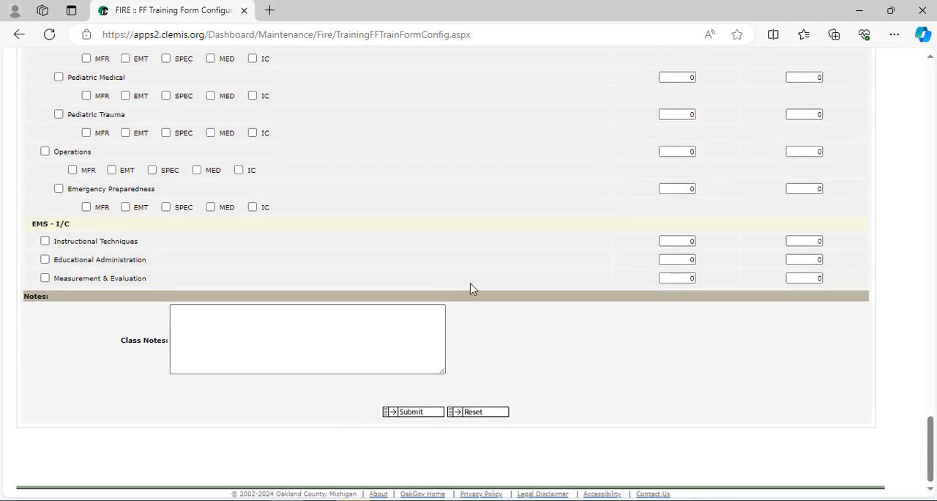
{"action": "left_click", "coordinate": [401, 412]}
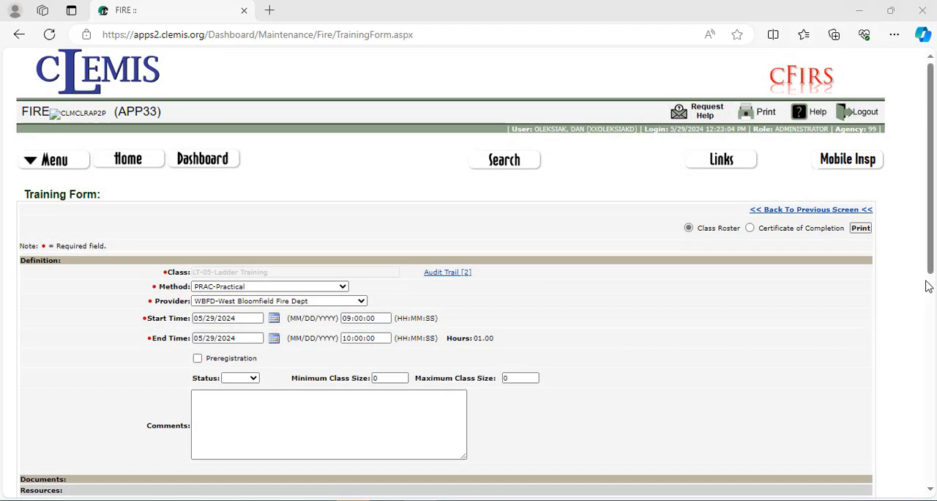
- Mark attendance for all Ladder Training participants, update the selected students, and save the training form
{"action": "left_click_drag", "start_coordinate": [930, 285], "coordinate": [901, 429]}
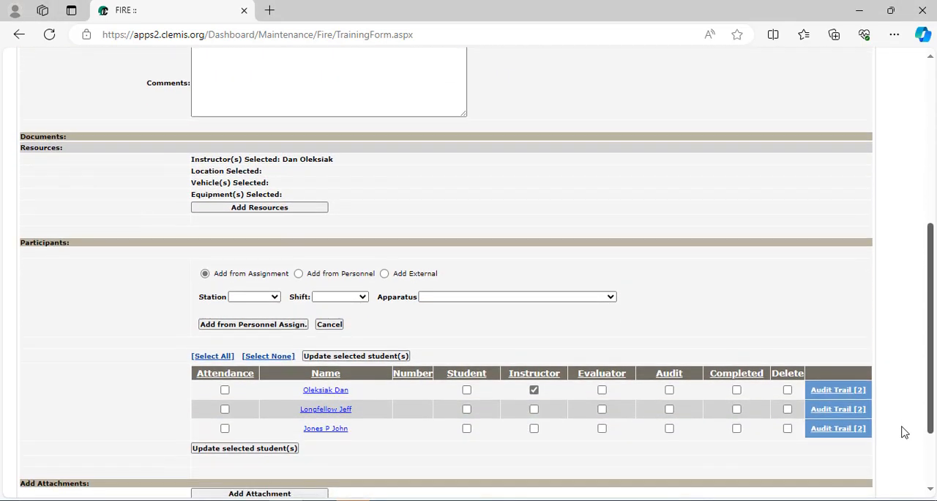
{"action": "left_click", "coordinate": [215, 358]}
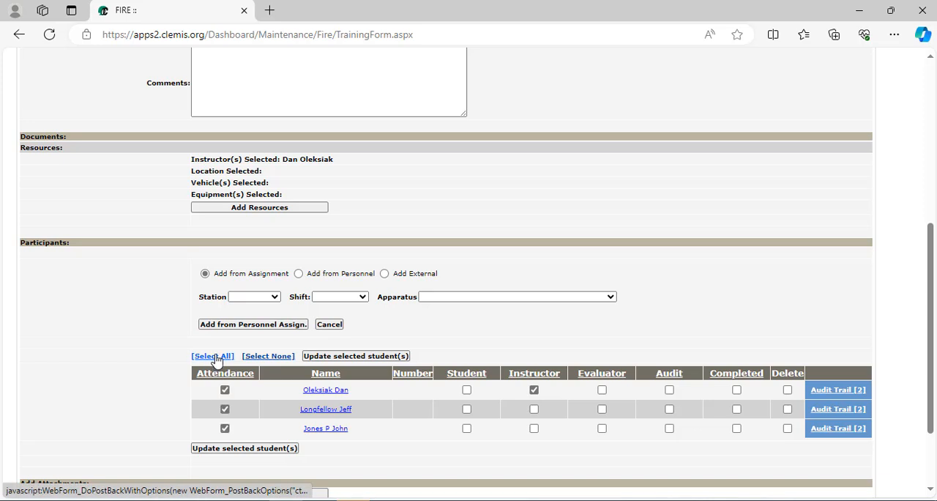
{"action": "left_click", "coordinate": [252, 449]}
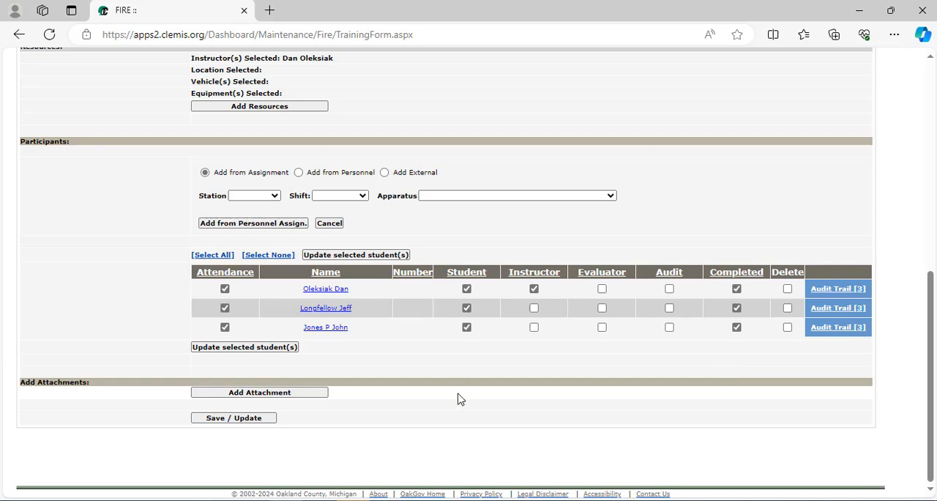
{"action": "left_click", "coordinate": [245, 421]}
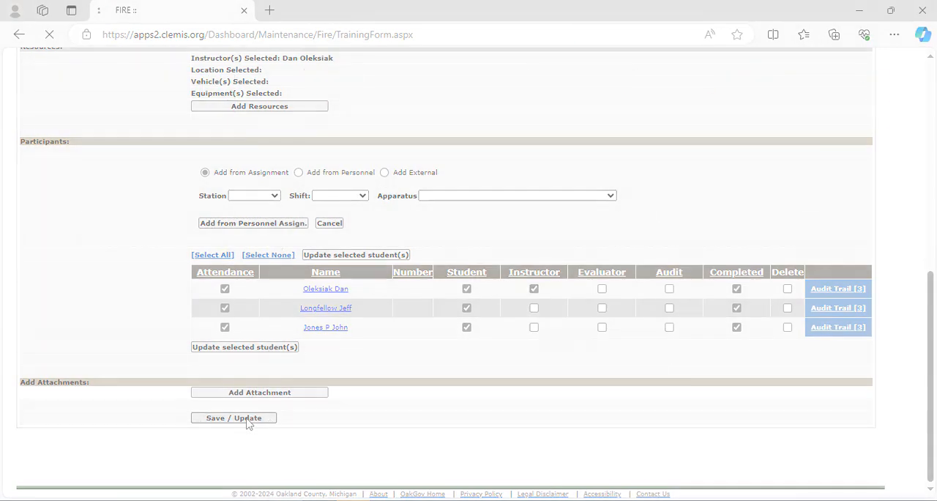